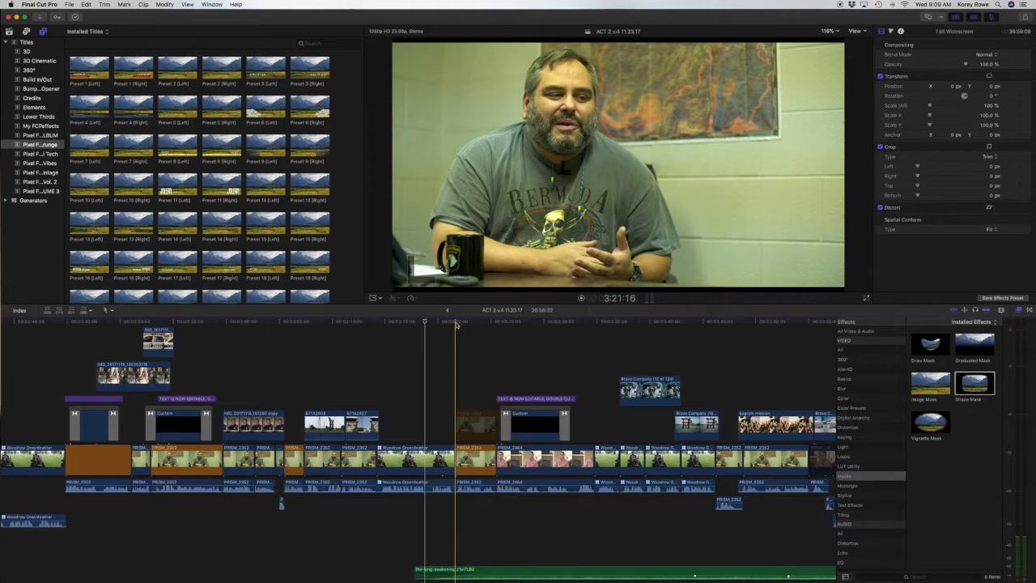
Play and scrub the interview clip between about 3:21 and 3:25 to examine it for rolling flicker bands
key(space)
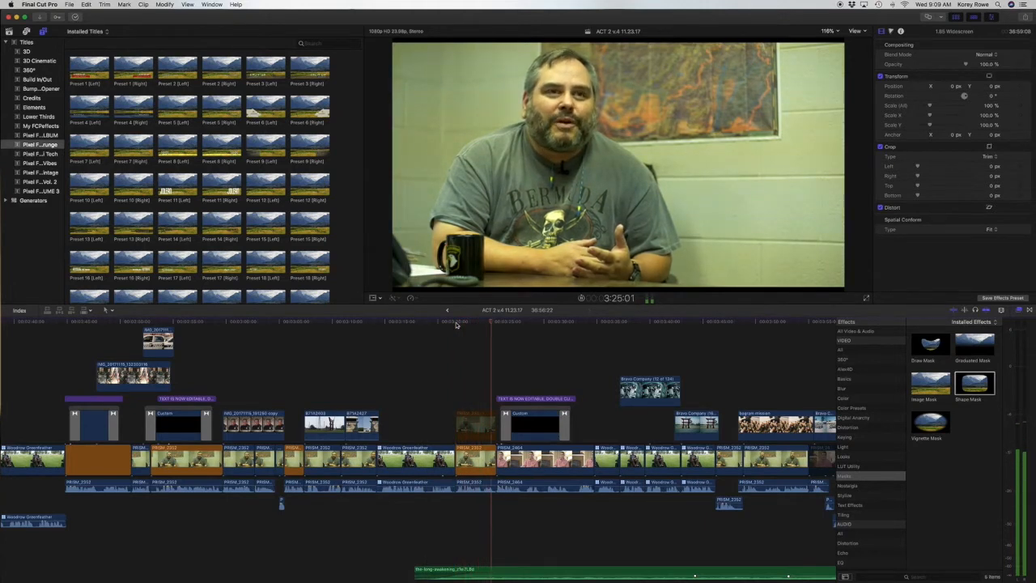
key(space)
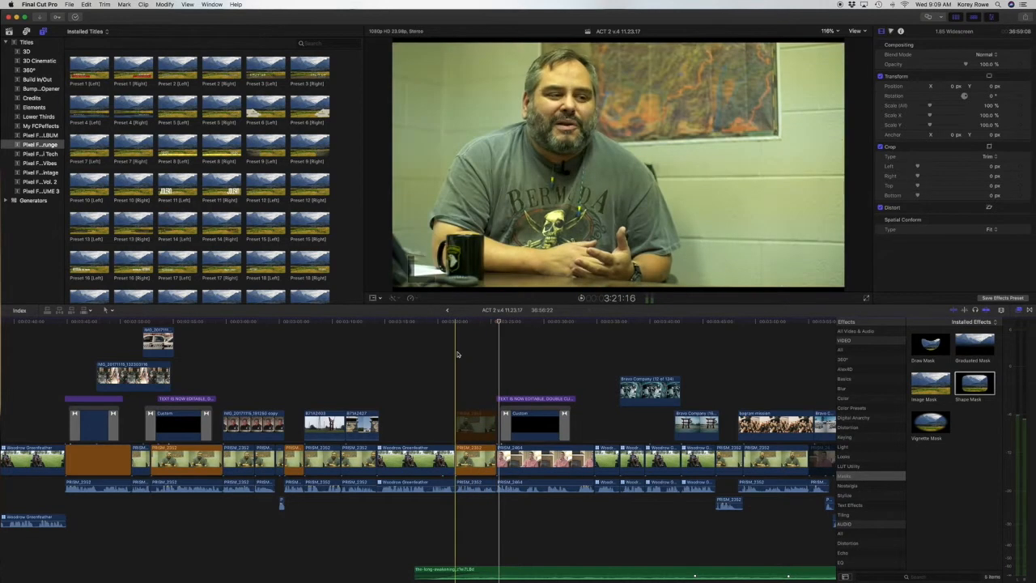
click(471, 327)
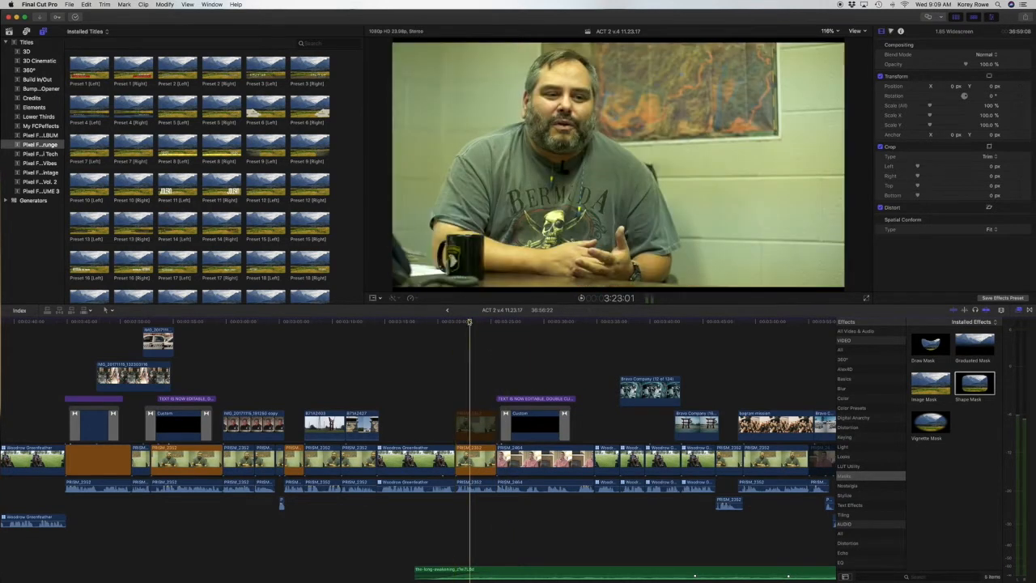
scroll(472, 330, left, 1)
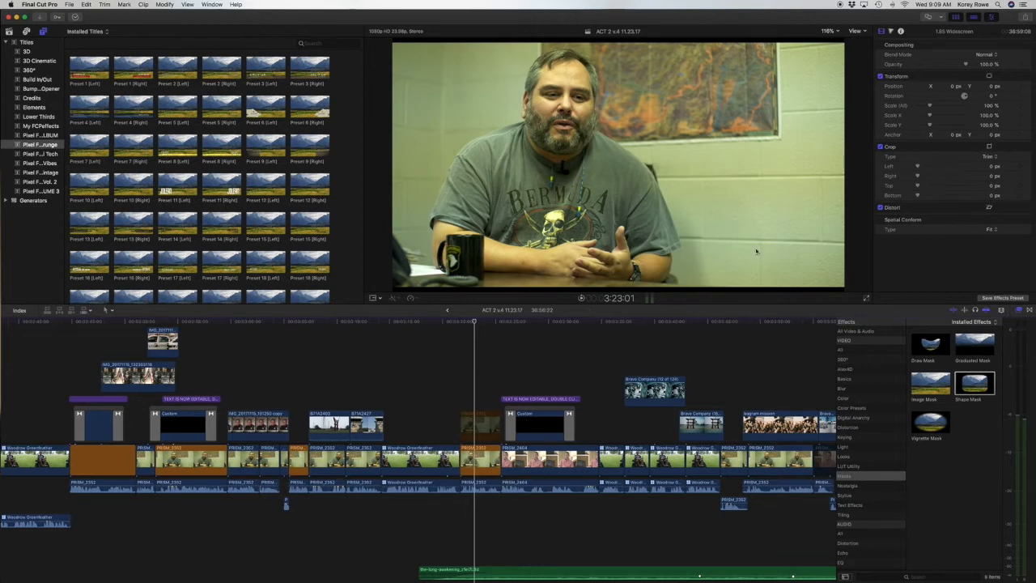
mouse_move(476, 324)
mouse_down()
mouse_move(486, 324)
mouse_move(471, 324)
mouse_up()
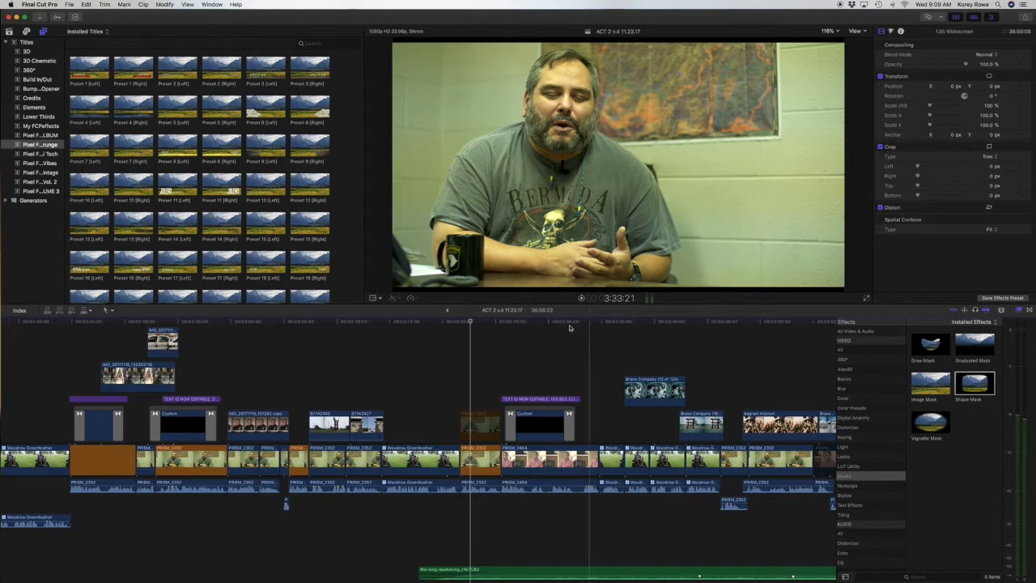
drag(471, 323, 480, 323)
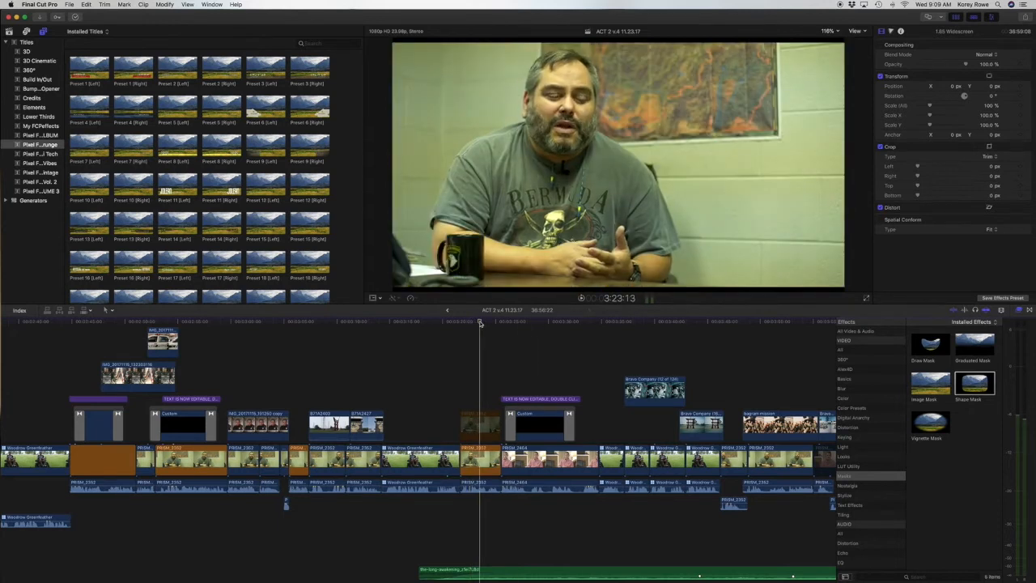
Show the Digital Anarchy video effects and review the interview footage for flicker around 3:22 and 3:05
click(860, 420)
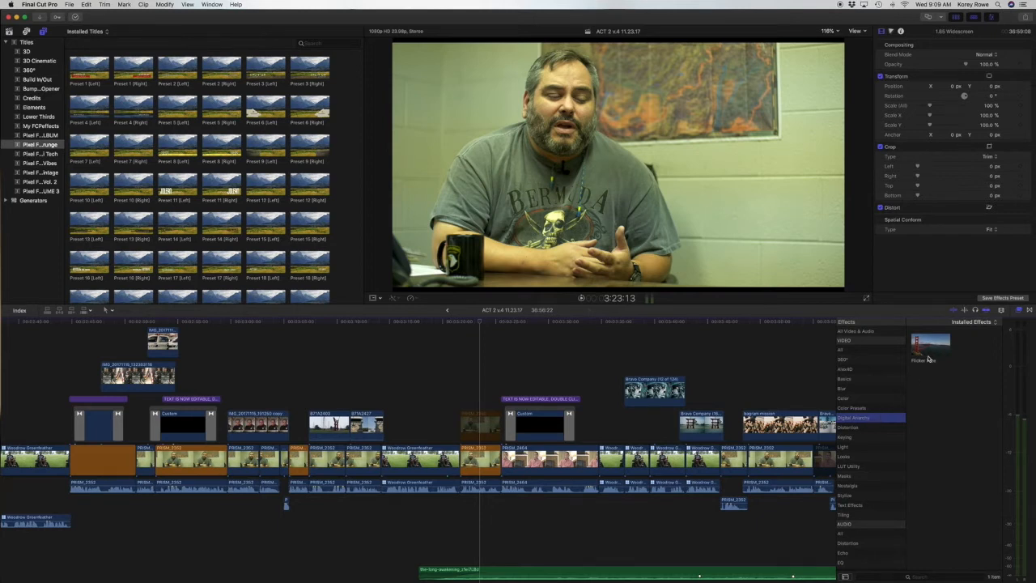
drag(480, 322, 470, 324)
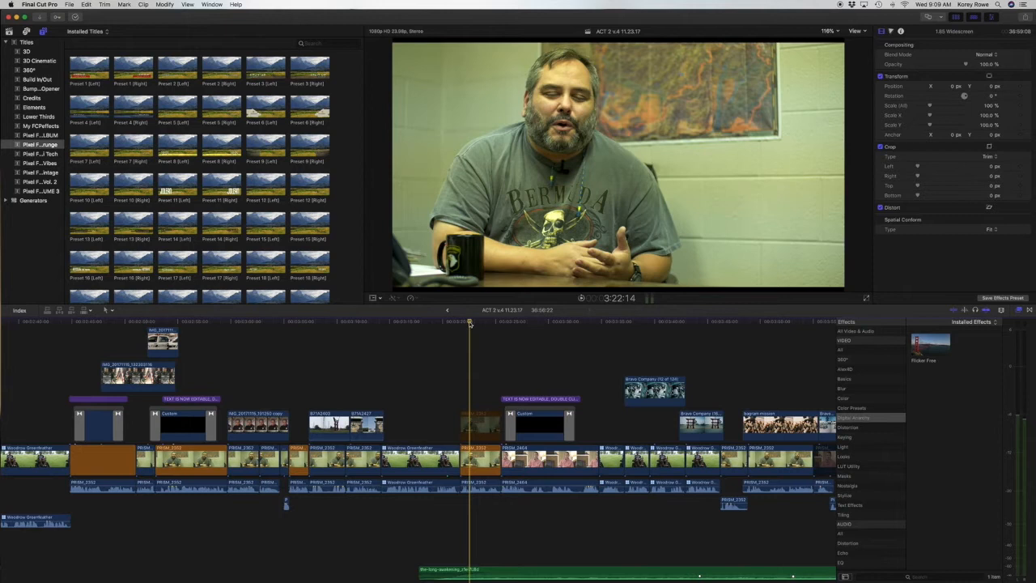
drag(469, 324, 476, 322)
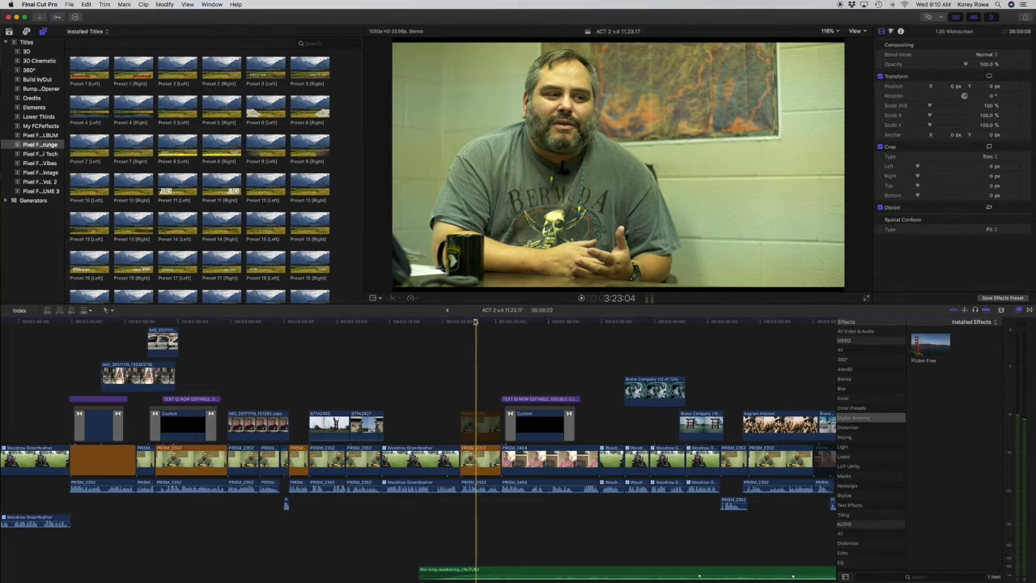
drag(476, 322, 470, 322)
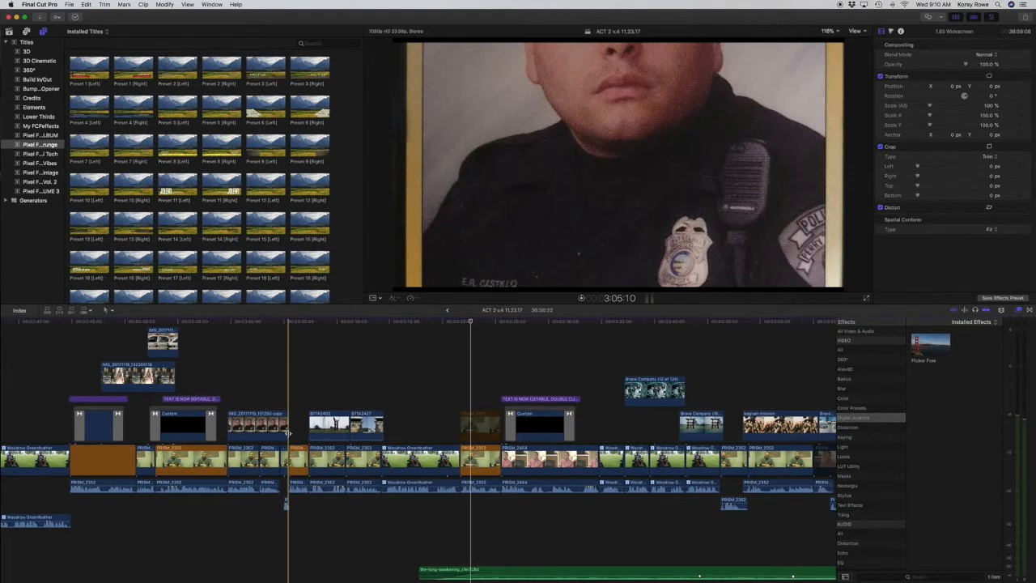
key(space)
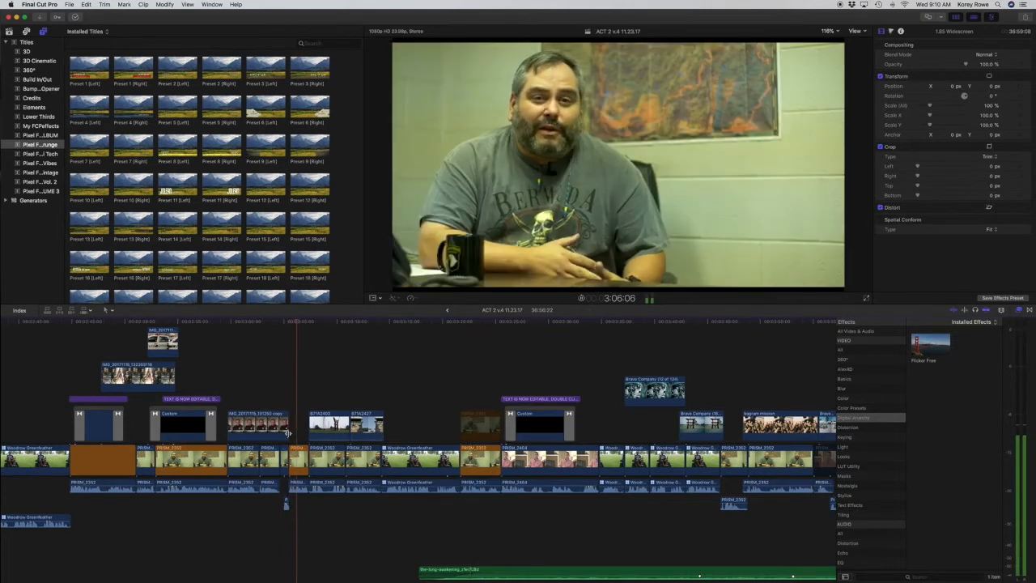
key(space)
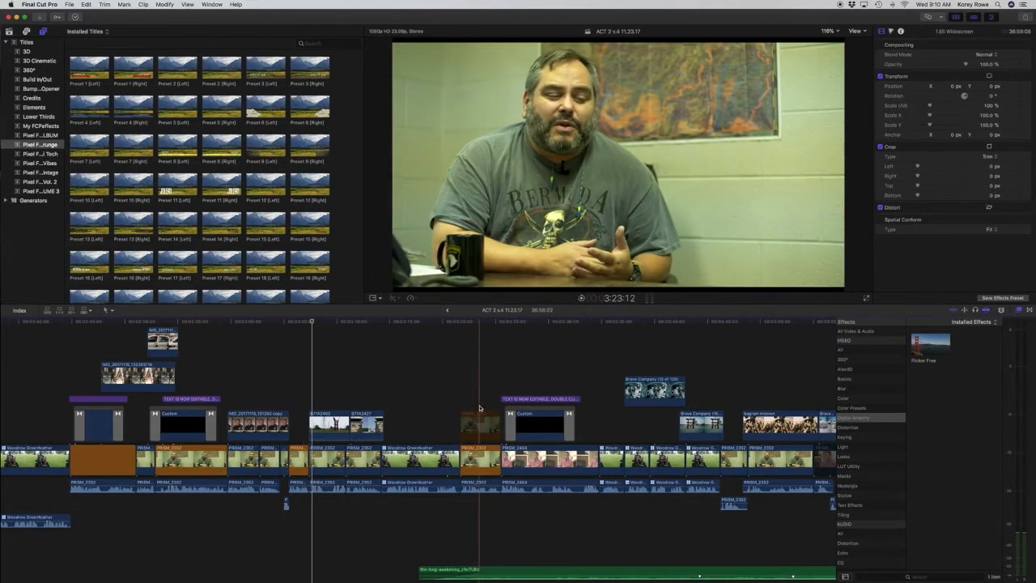
Toggle the masked copy above the 3:21:16 interview clip off and on, and scrub to its end to compare the flicker
click(478, 435)
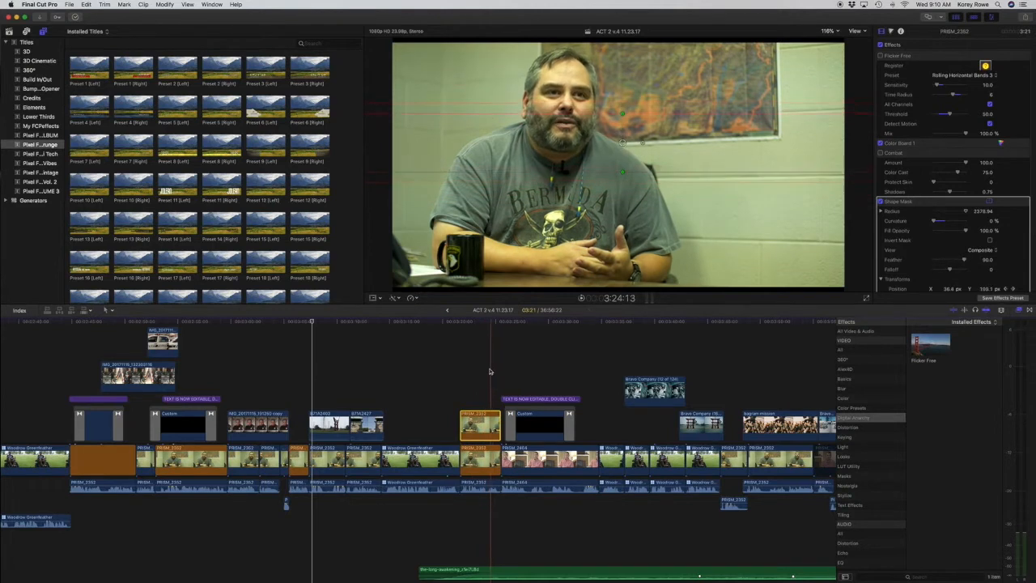
click(483, 326)
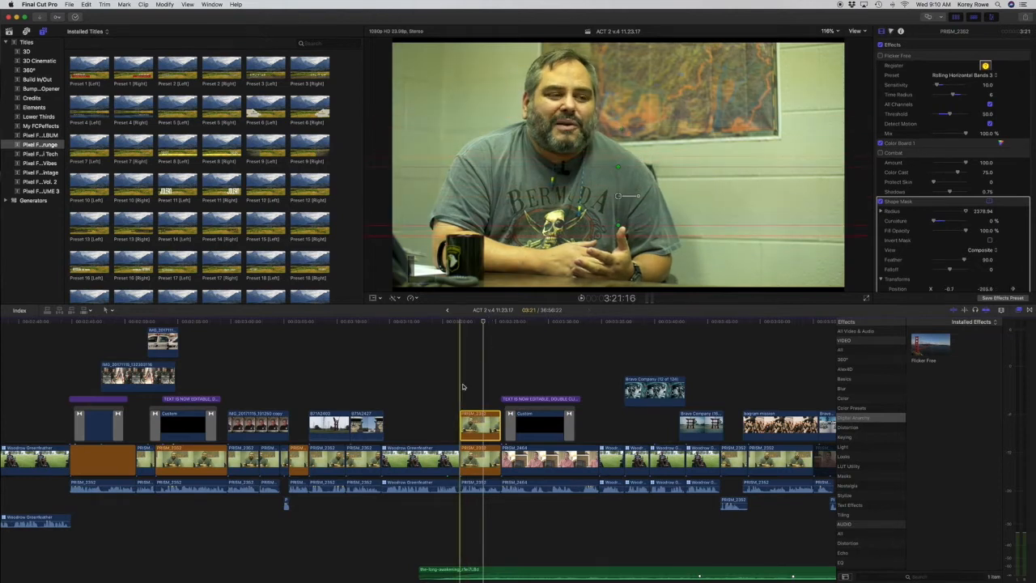
click(460, 429)
key(v)
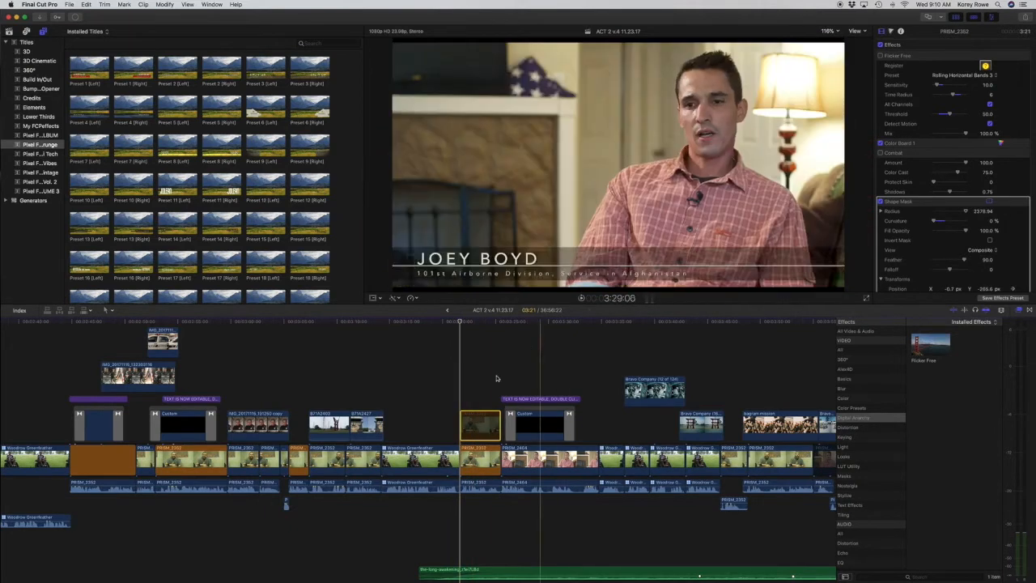
key(v)
key(v)
key(v)
key(v)
key(v)
key(v)
key(v)
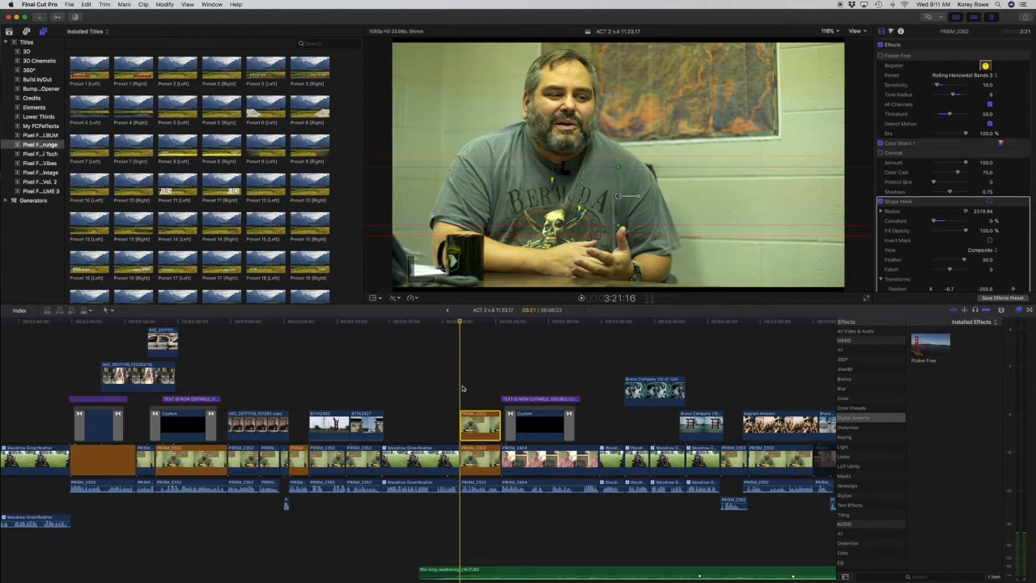
key(v)
key(v)
drag(460, 322, 499, 323)
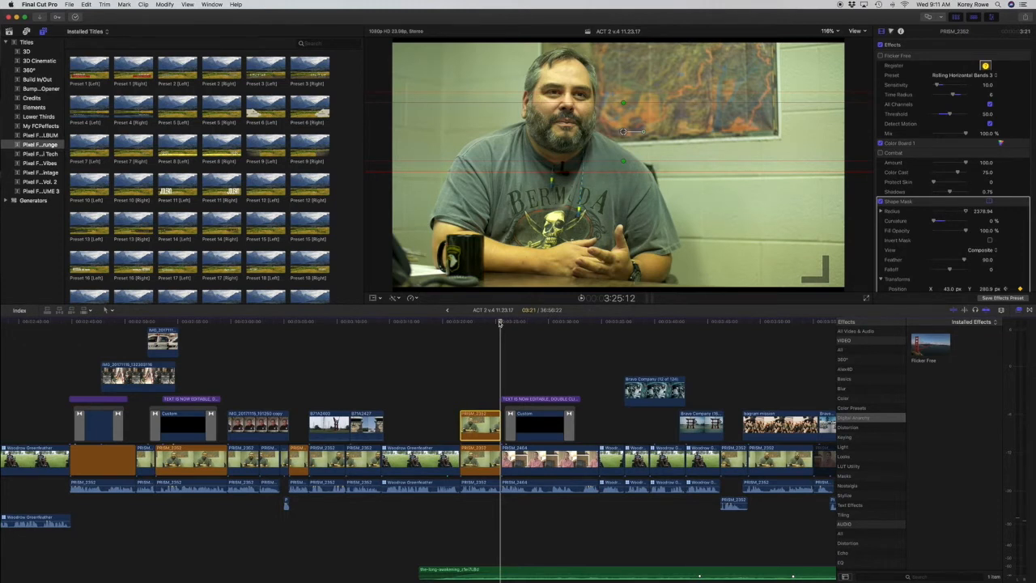
Duplicate the masked interview clip onto the layer above and reset the Shape Mask position on the new copy
drag(476, 422, 484, 387)
drag(500, 323, 462, 324)
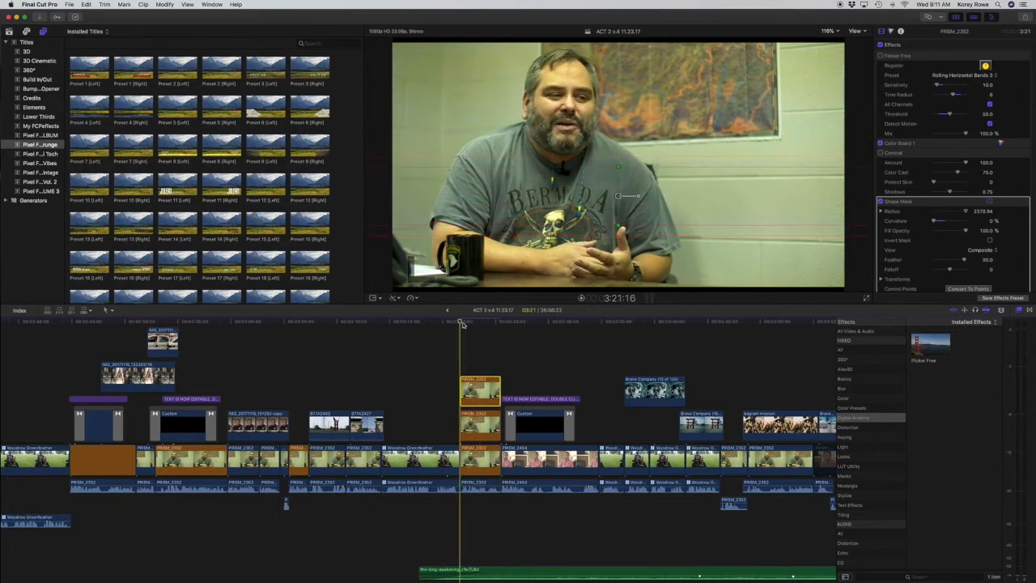
scroll(999, 250, down, 5)
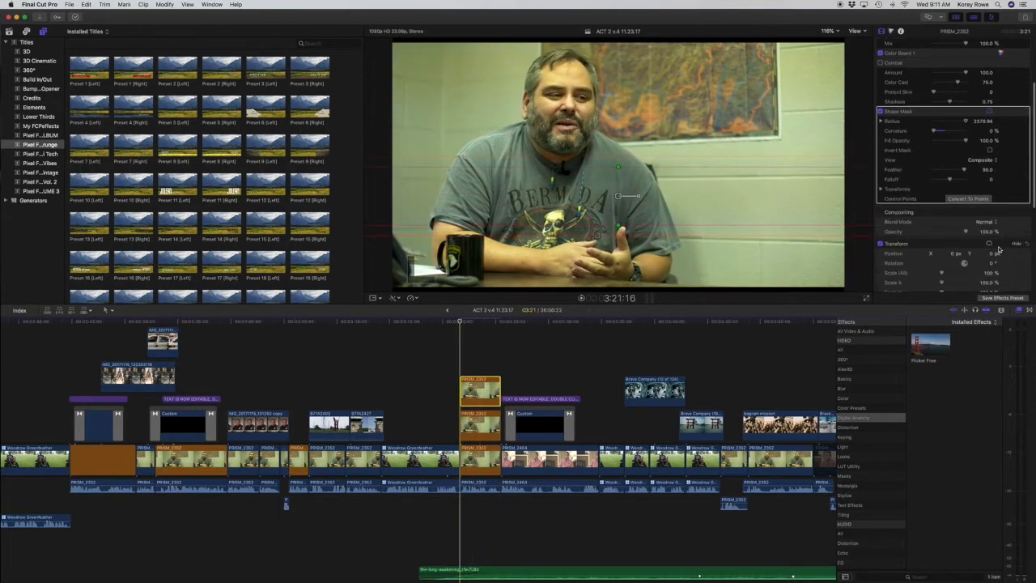
scroll(1001, 233, up, 2)
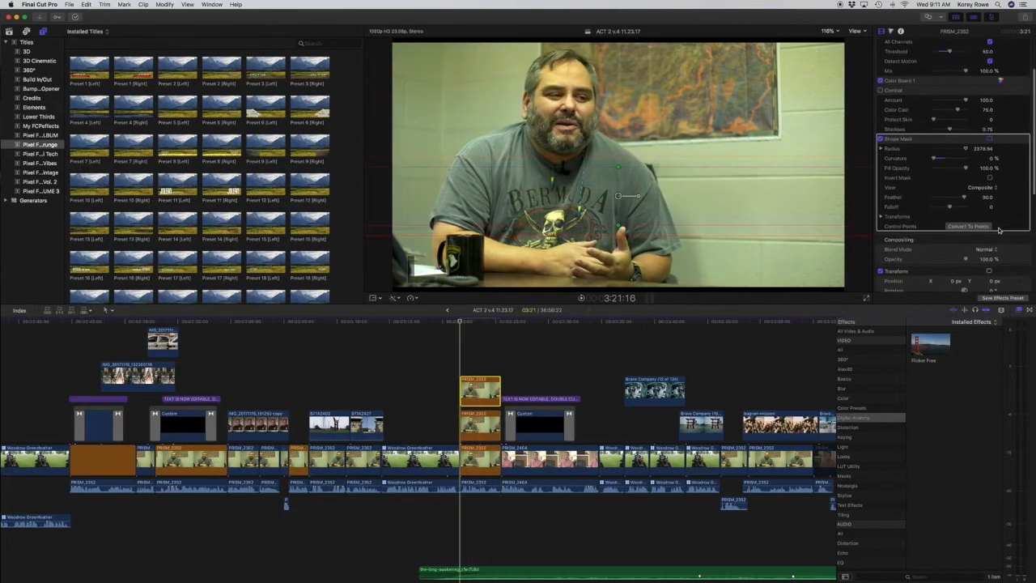
click(881, 217)
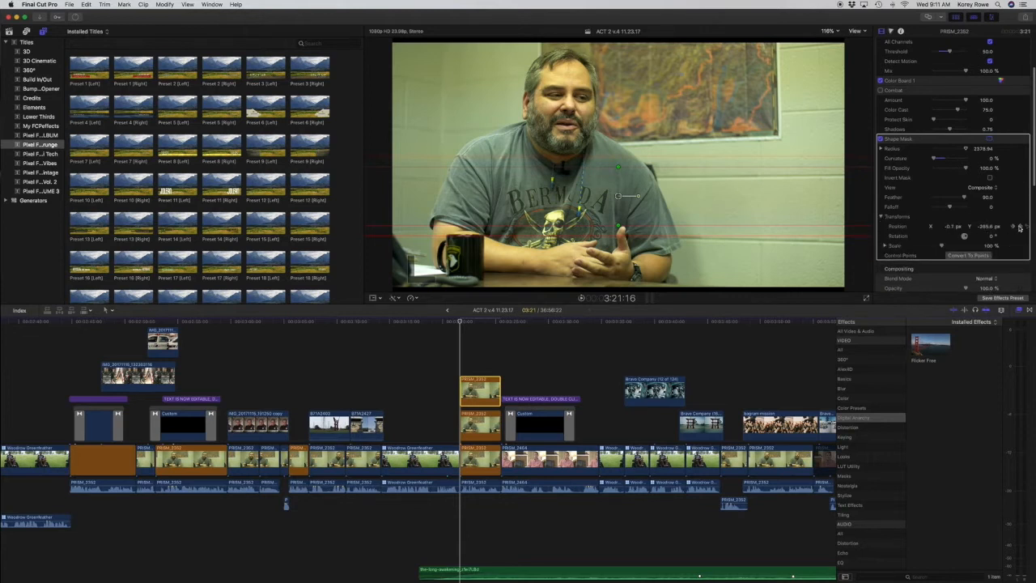
click(1026, 227)
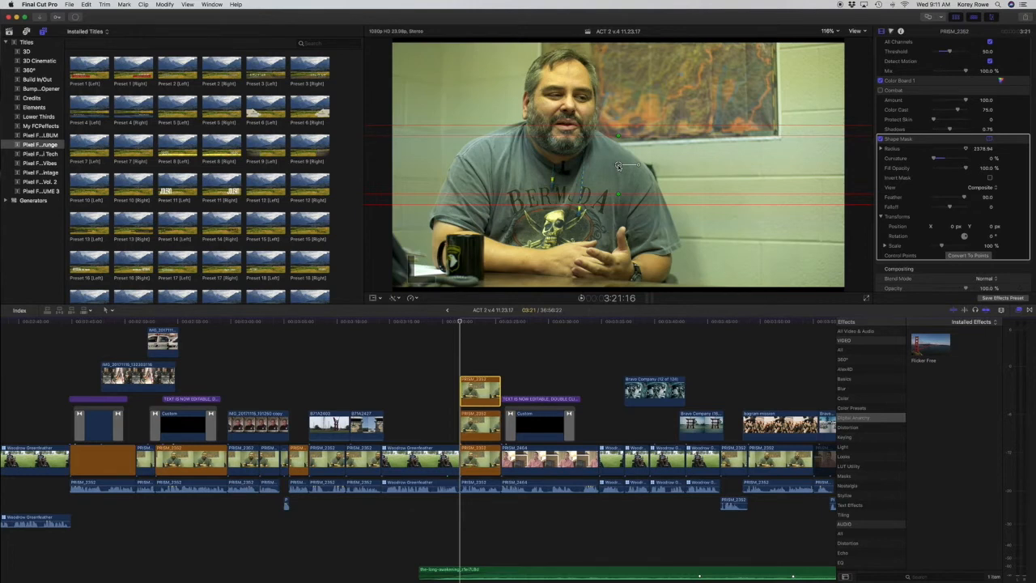
Disable both masked copies and inspect the original interview clip underneath from its start to its end
key(space)
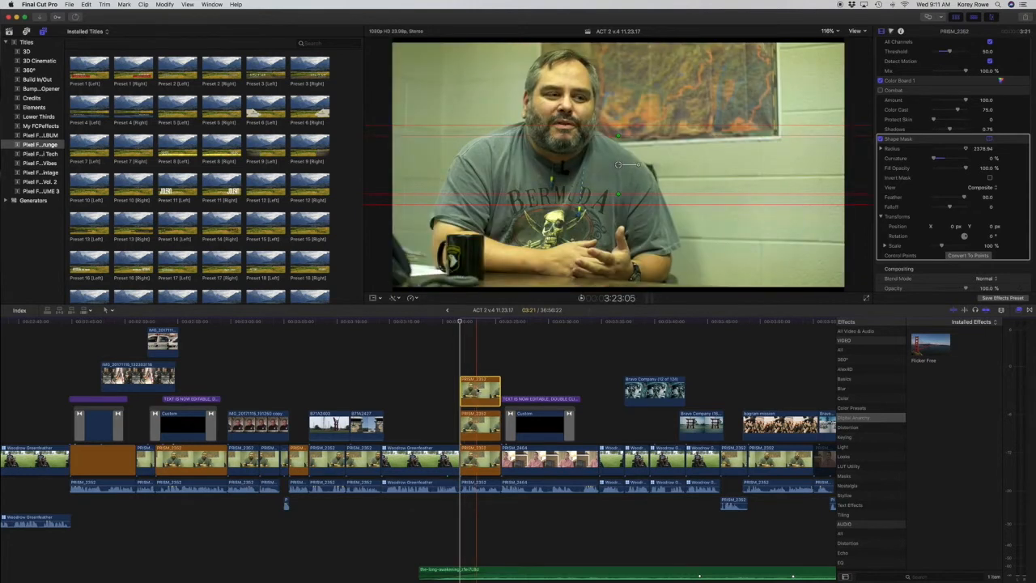
key(v)
click(479, 424)
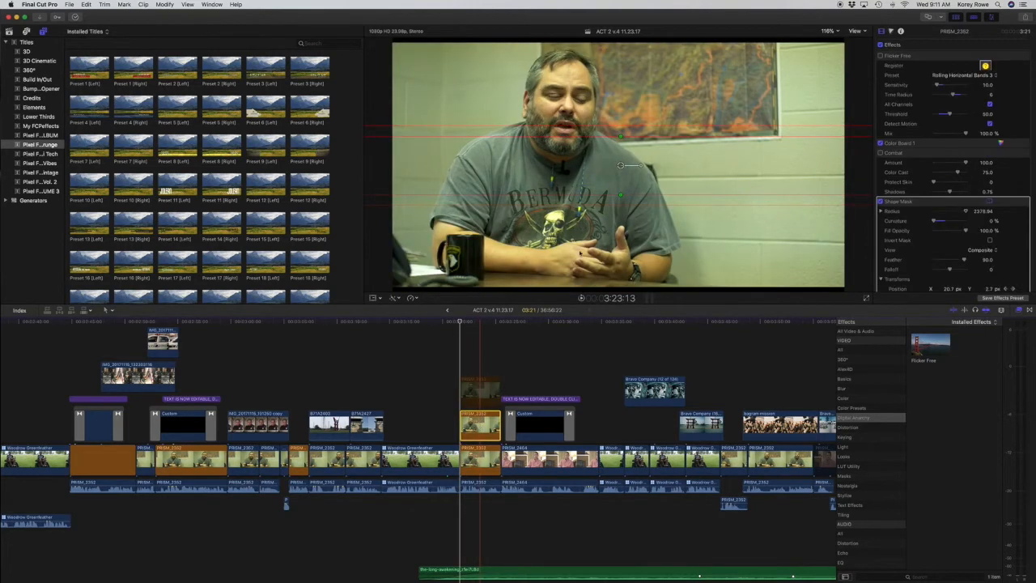
key(v)
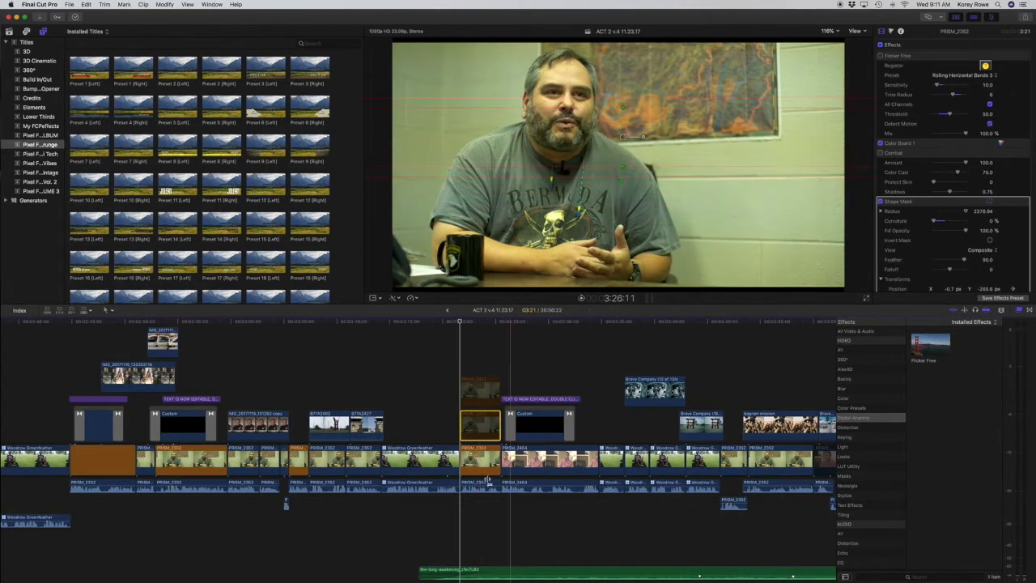
click(479, 461)
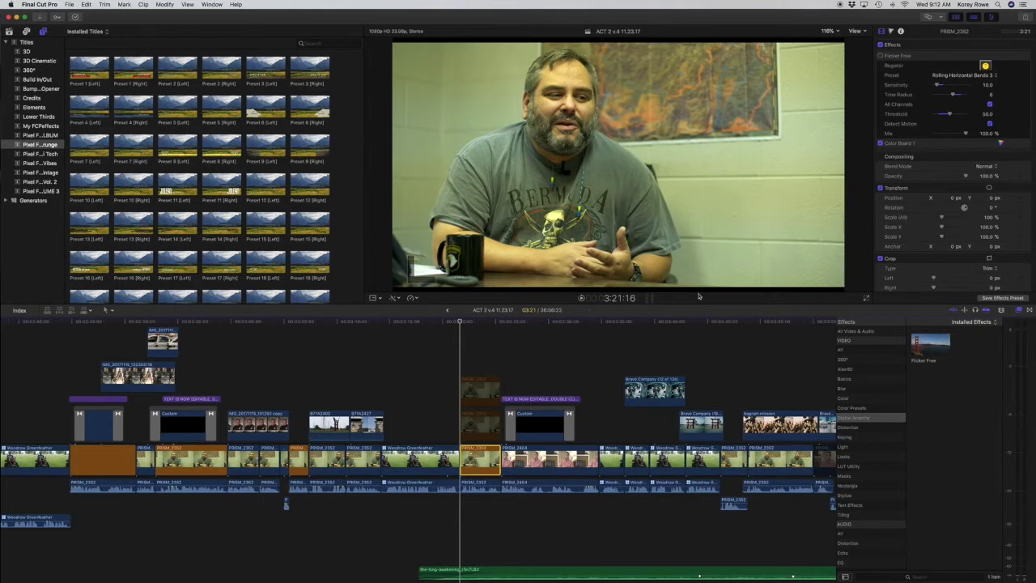
drag(462, 324, 499, 325)
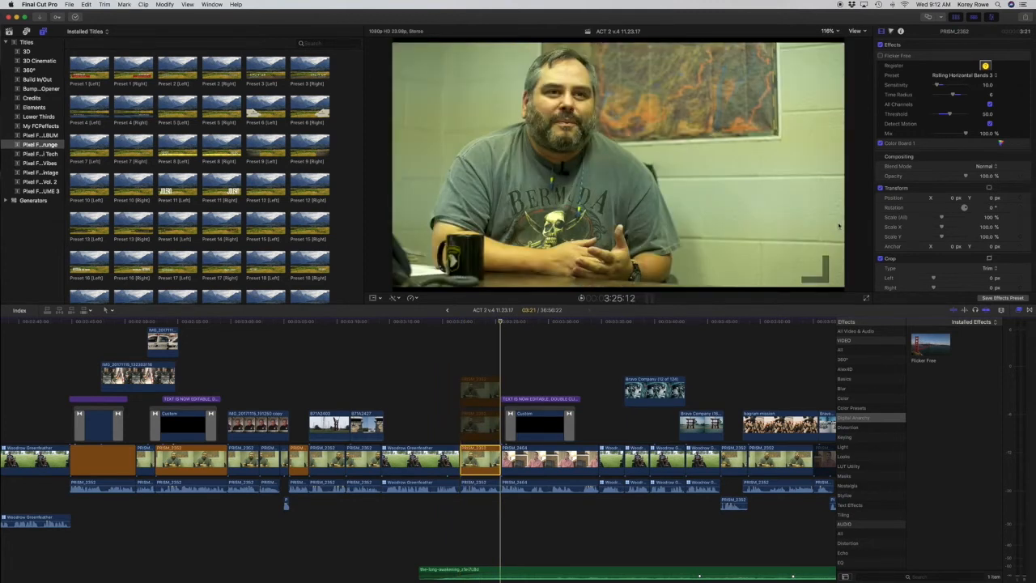
On the topmost copy at 3:23:17, move the shape mask to about X -25.6, Y -1187.6 px and narrow its radius to about 2158
click(486, 386)
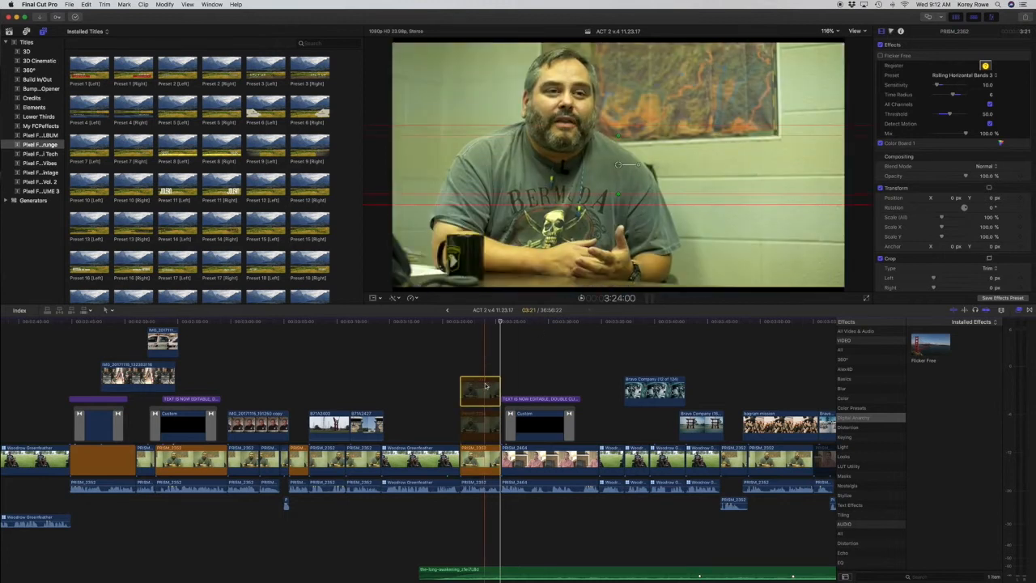
click(482, 321)
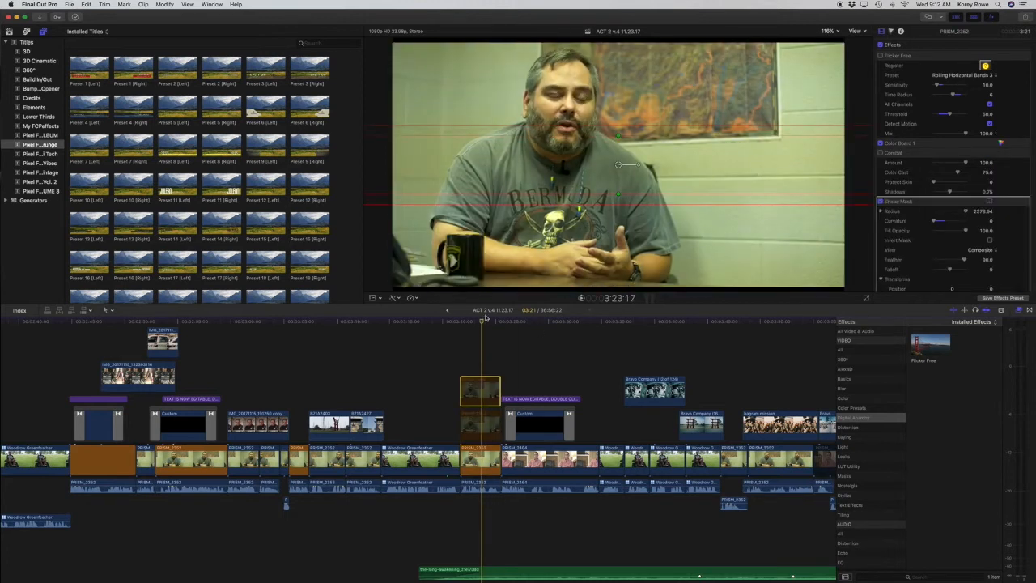
drag(620, 164, 617, 305)
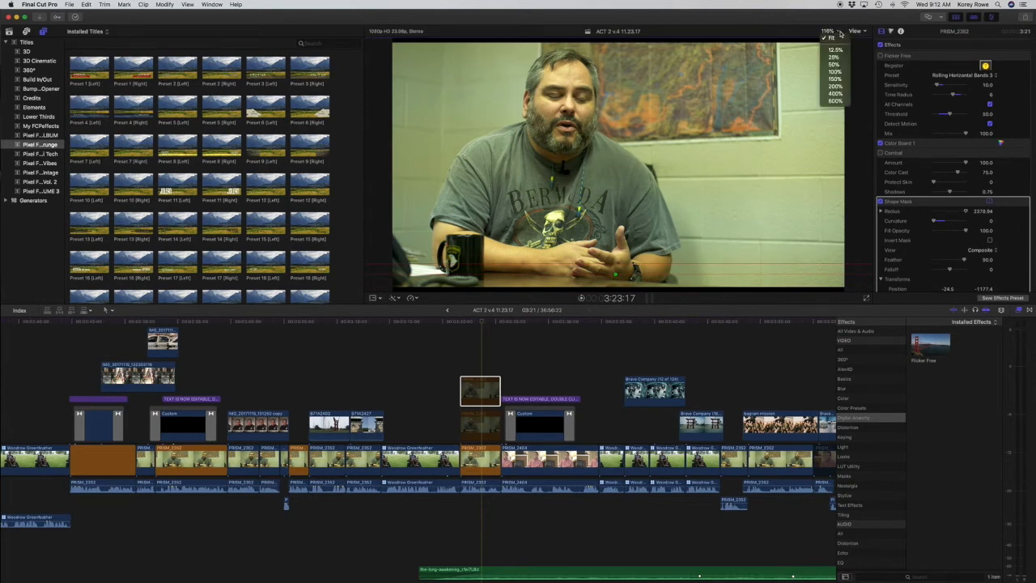
click(838, 80)
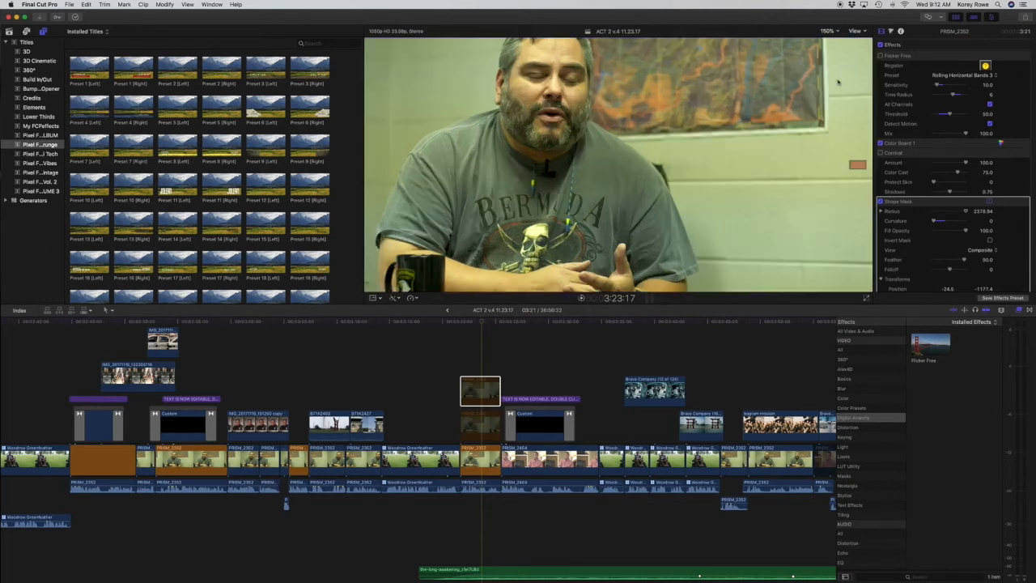
click(839, 33)
click(838, 65)
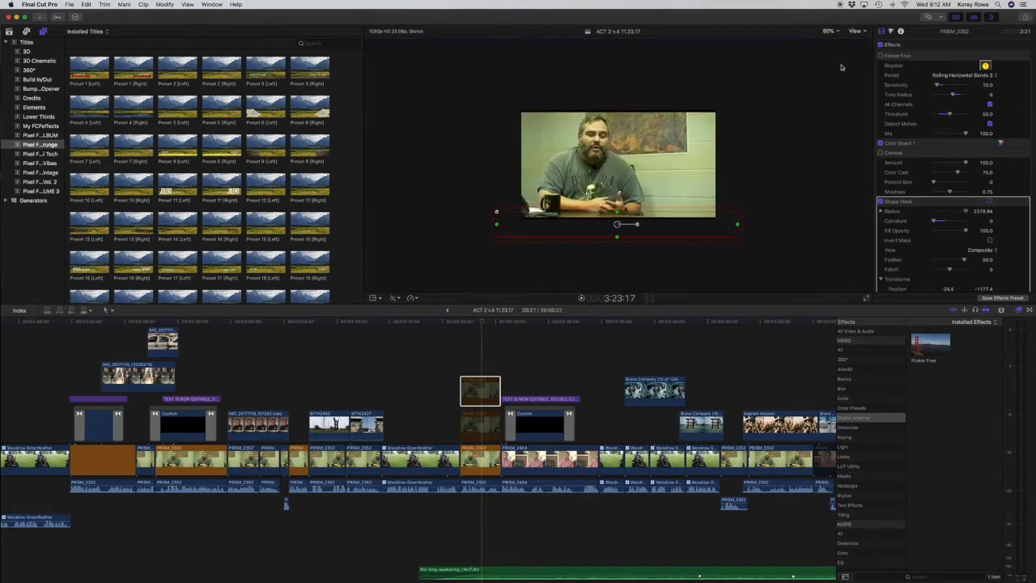
drag(617, 226, 617, 226)
drag(737, 225, 727, 227)
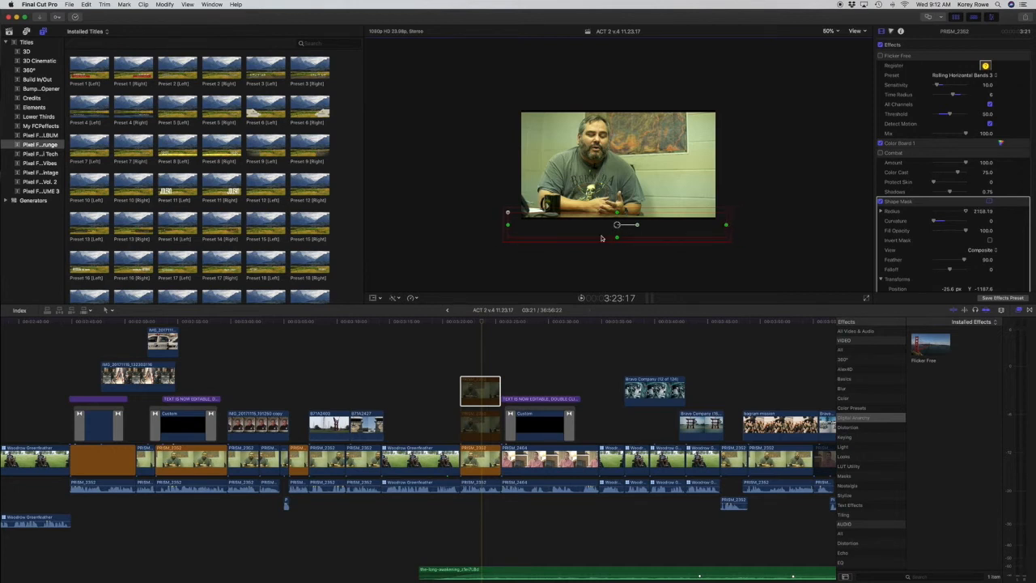
Add a Shape Mask position keyframe on the topmost copy at the clip's start, 3:21:16
drag(472, 323, 463, 323)
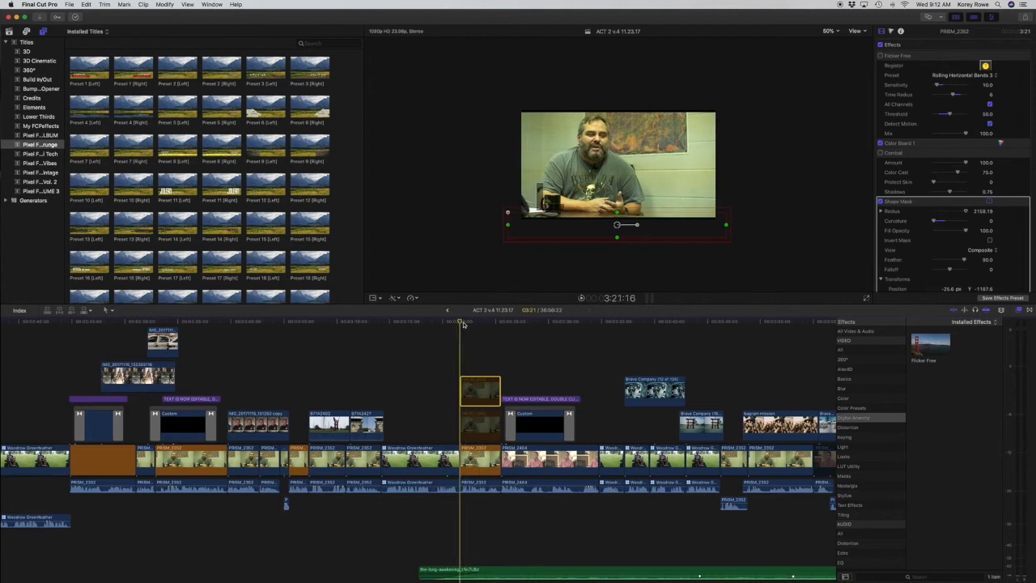
scroll(993, 249, down, 3)
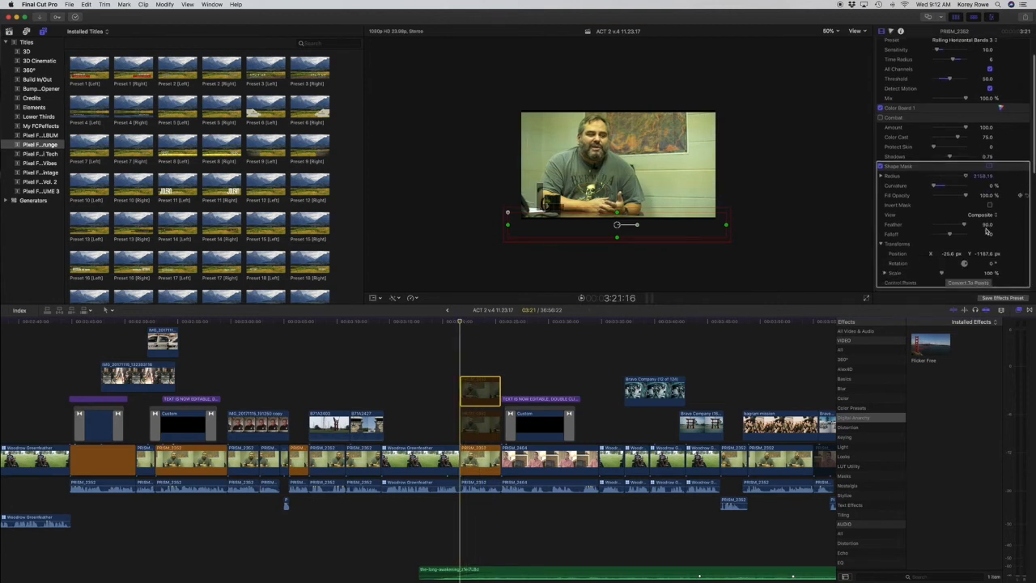
click(1020, 241)
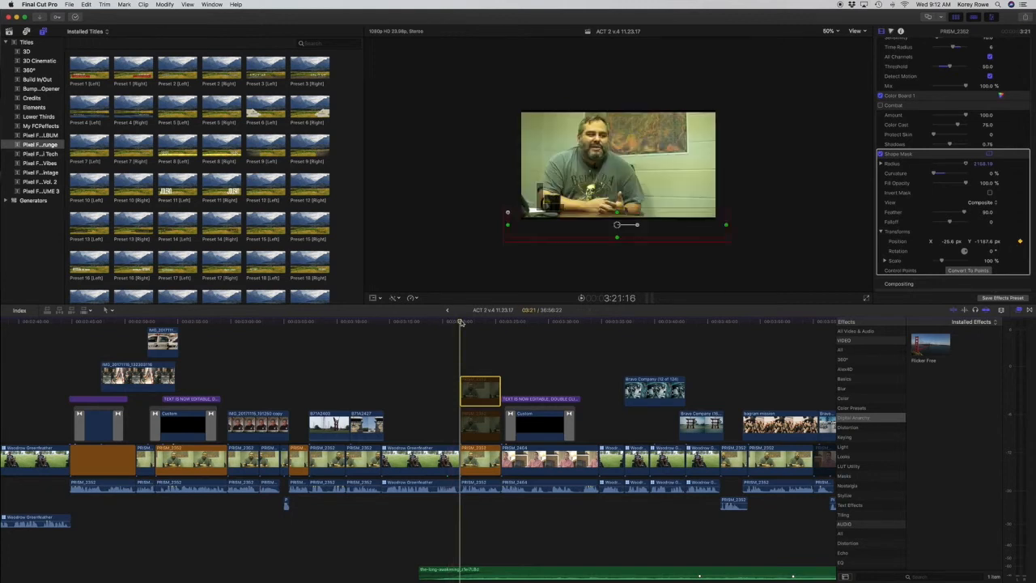
At the clip's last frame, 3:25:12, move the topmost copy's shape mask up to about X -36, Y -750 px
drag(460, 323, 504, 323)
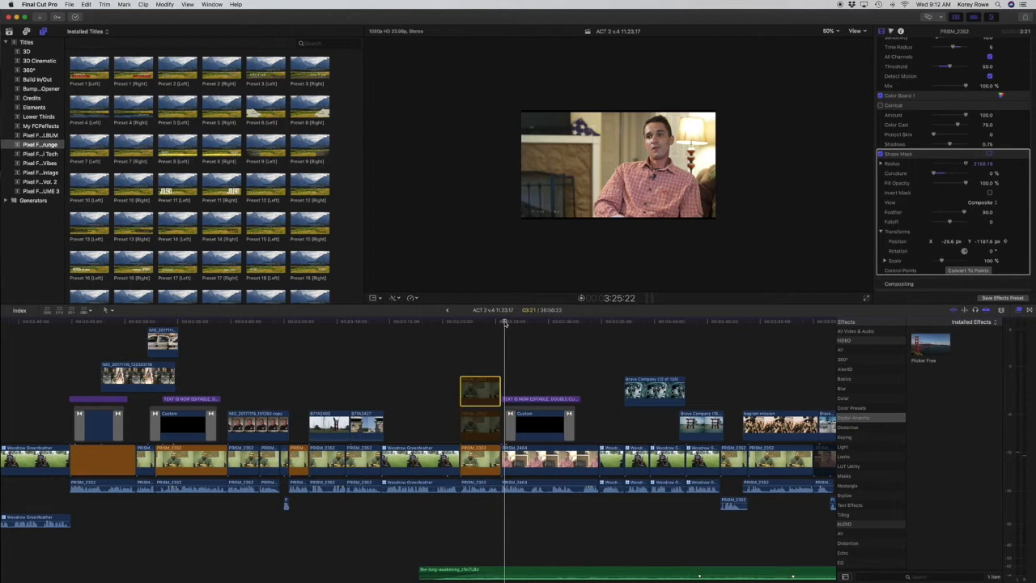
key(Left)
key(Left)
key(Left)
key(Left)
key(Left)
key(Left)
key(Left)
key(Left)
key(Left)
key(Left)
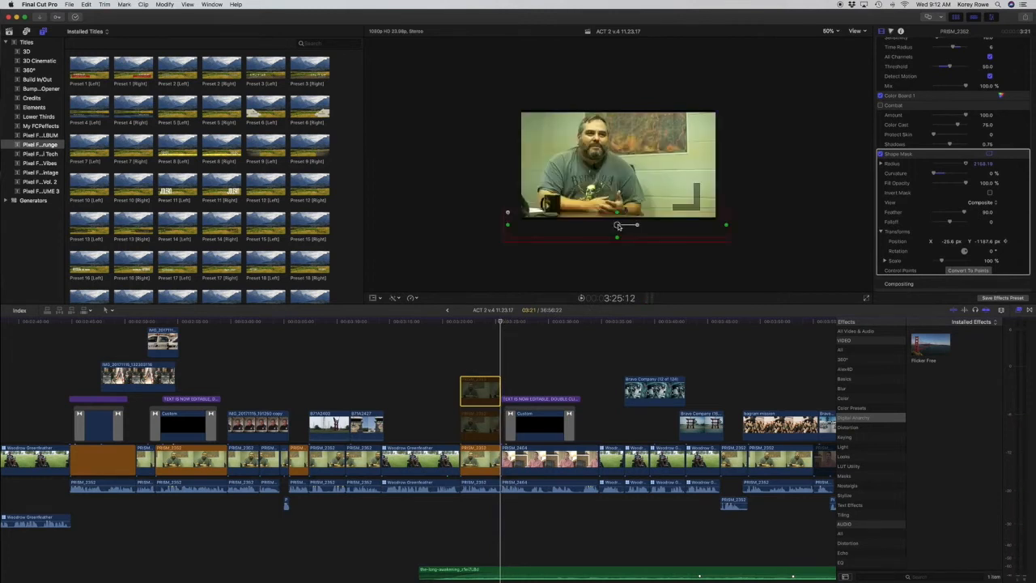
drag(618, 226, 617, 202)
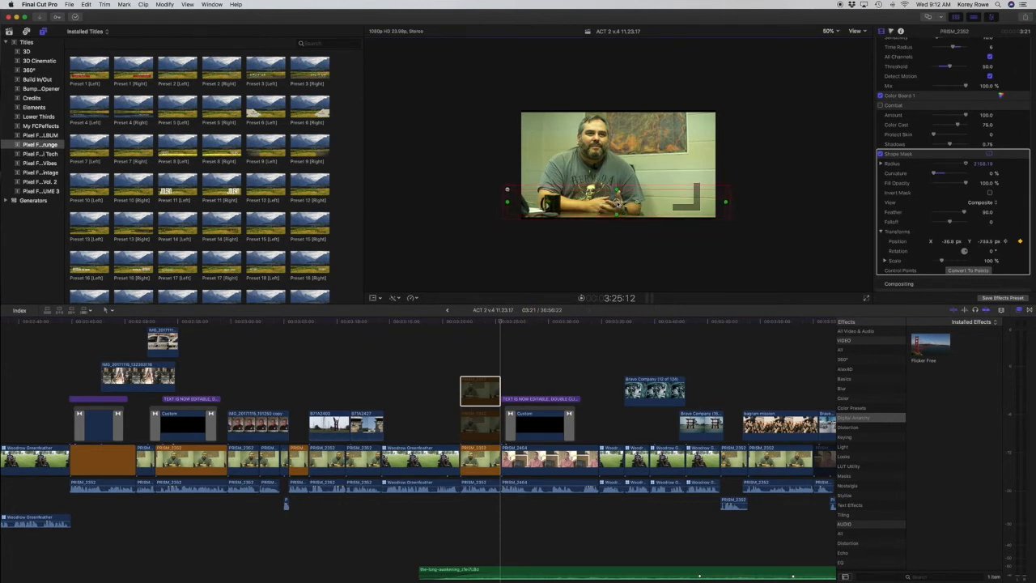
drag(617, 201, 617, 204)
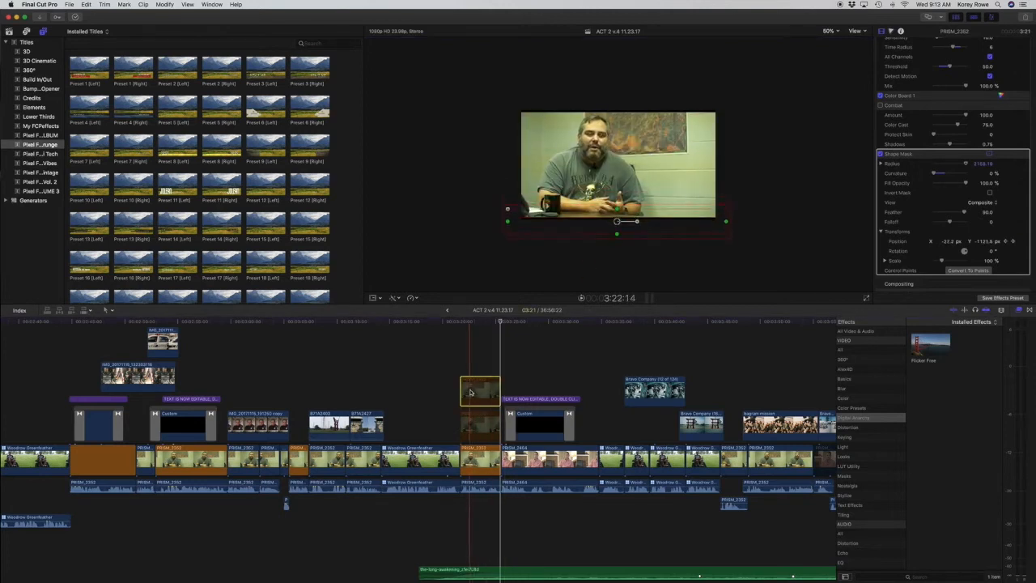
Re-enable both masked copies above the original interview clip
key(v)
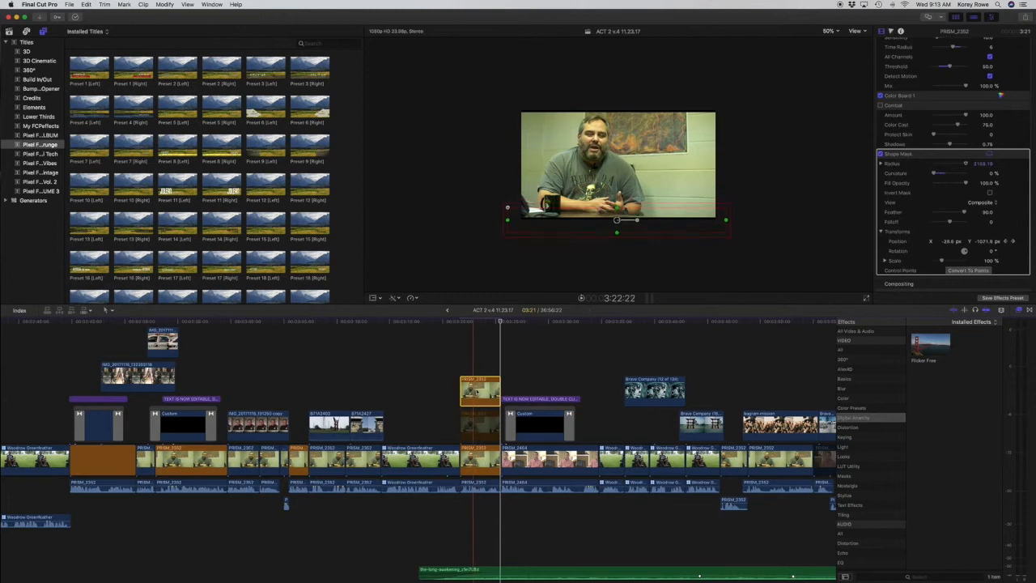
click(471, 429)
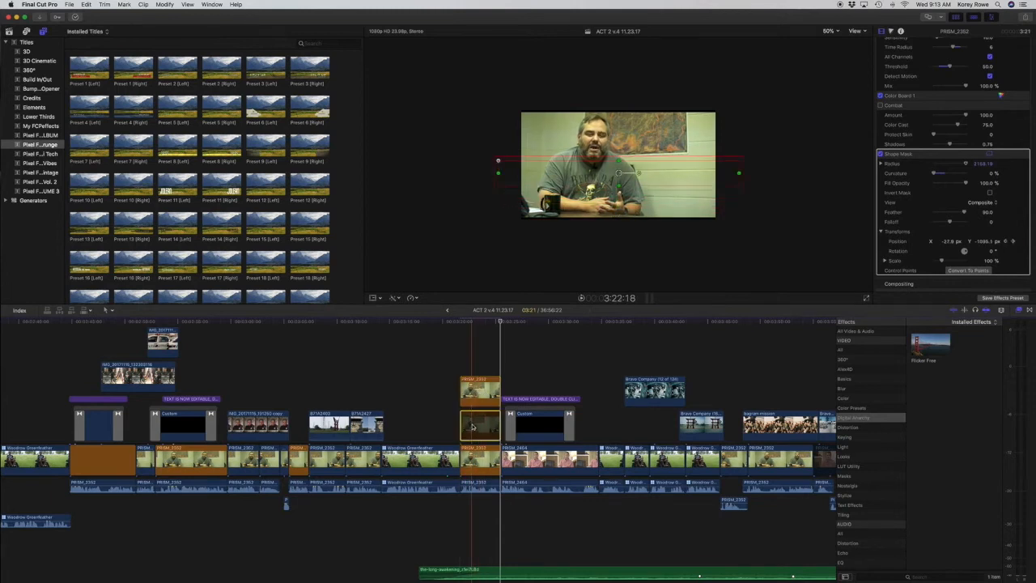
key(v)
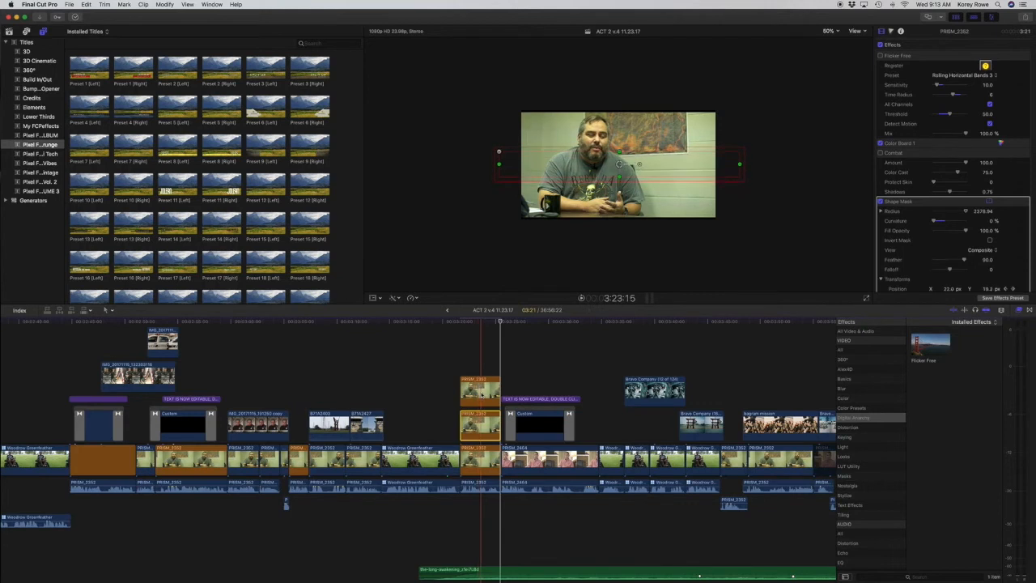
Duplicate the topmost masked interview clip onto the layer above it
click(482, 390)
click(479, 368)
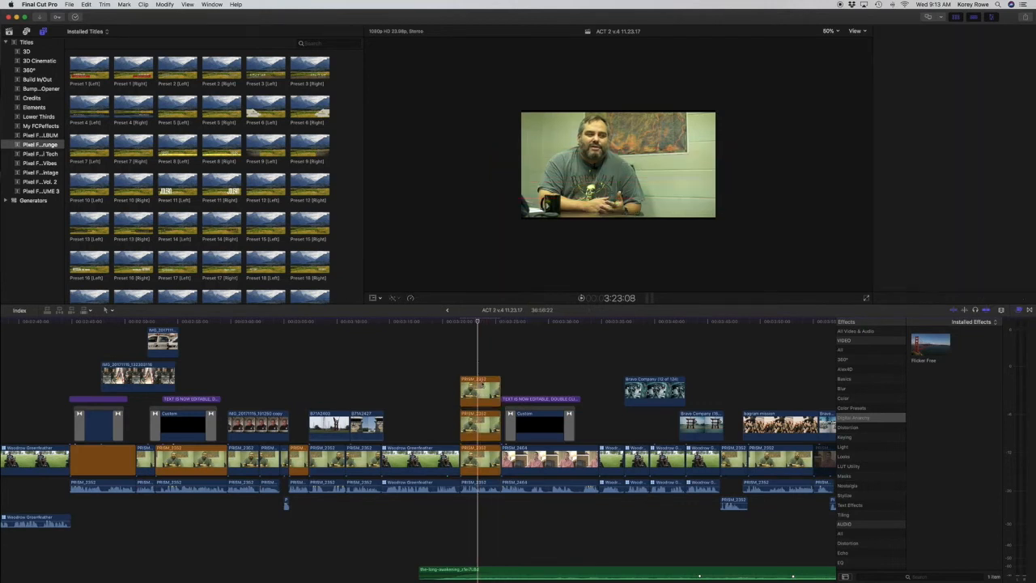
click(483, 393)
drag(483, 392, 483, 363)
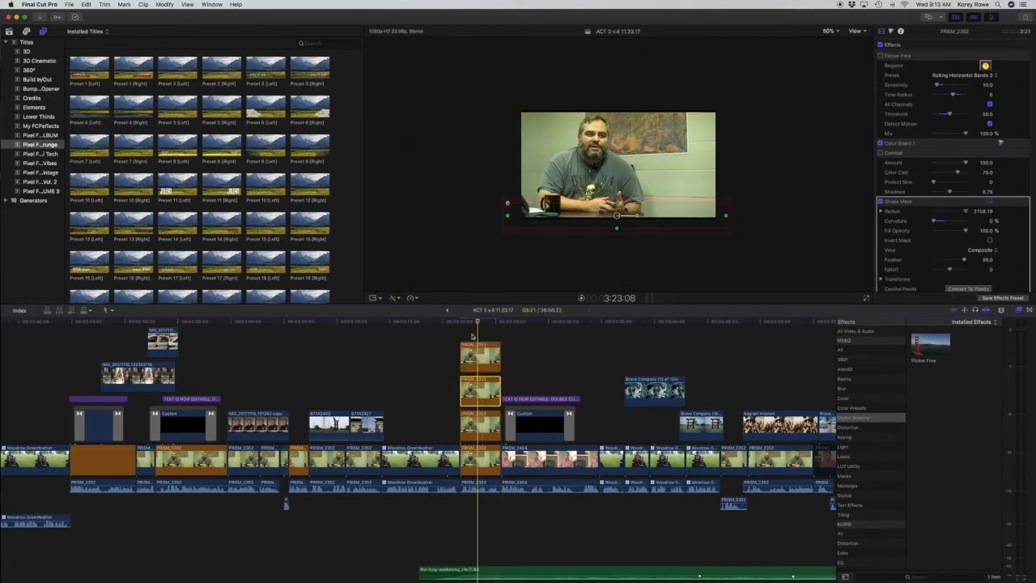
Try to remove the middle masked copy's position keyframe at 3:21:16 and move its shape mask to the top of the picture
drag(478, 323, 461, 325)
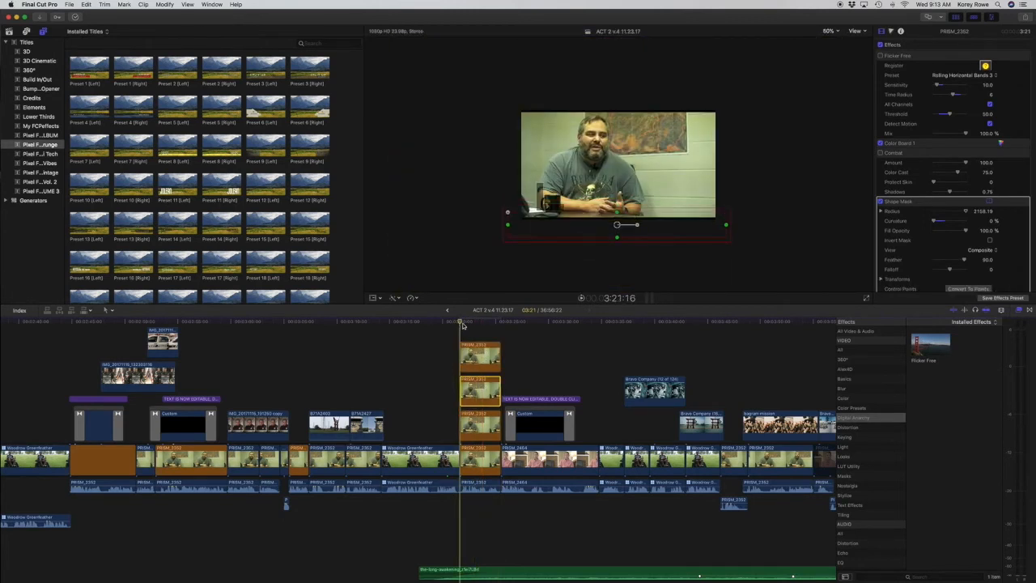
scroll(1004, 269, down, 3)
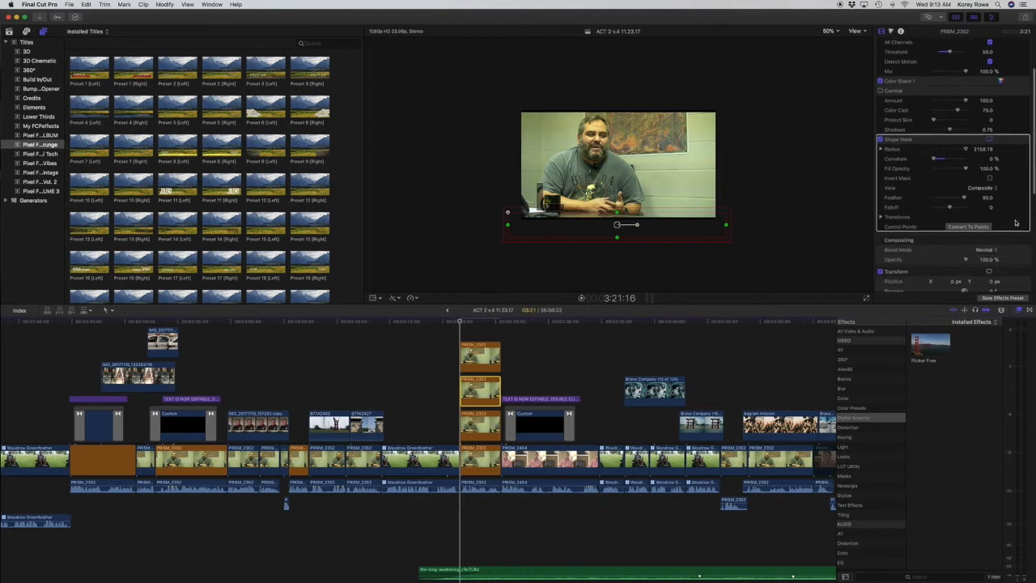
click(882, 217)
click(1021, 230)
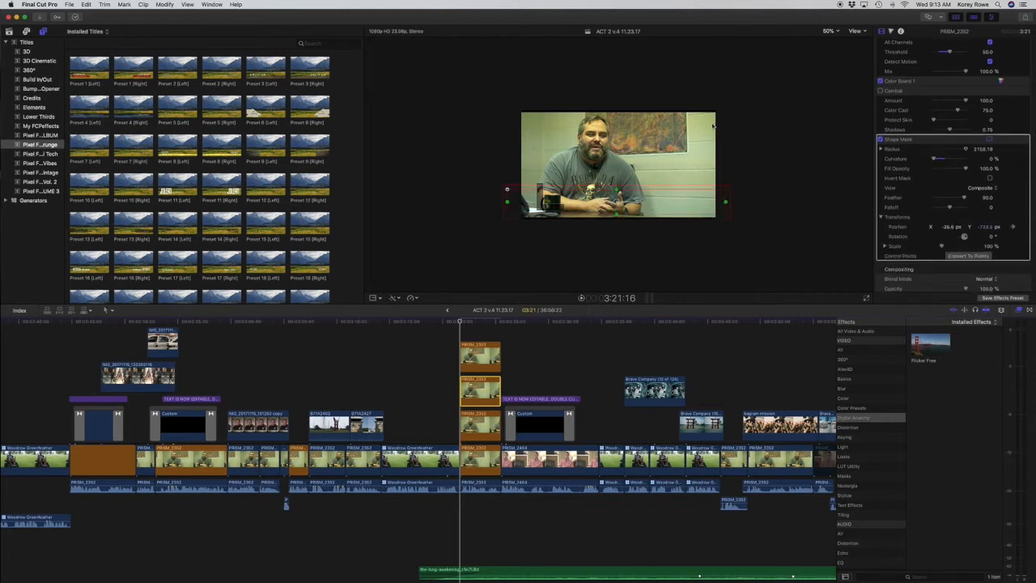
drag(617, 198, 615, 122)
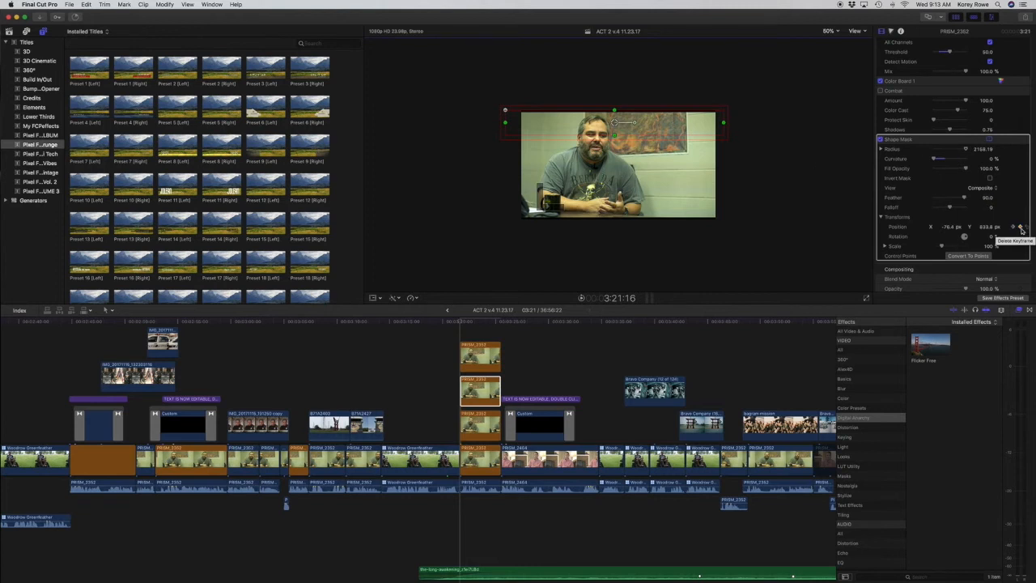
Return to 3:21:16 and reset the Shape Mask position on the middle masked copy
click(470, 322)
drag(470, 322, 461, 322)
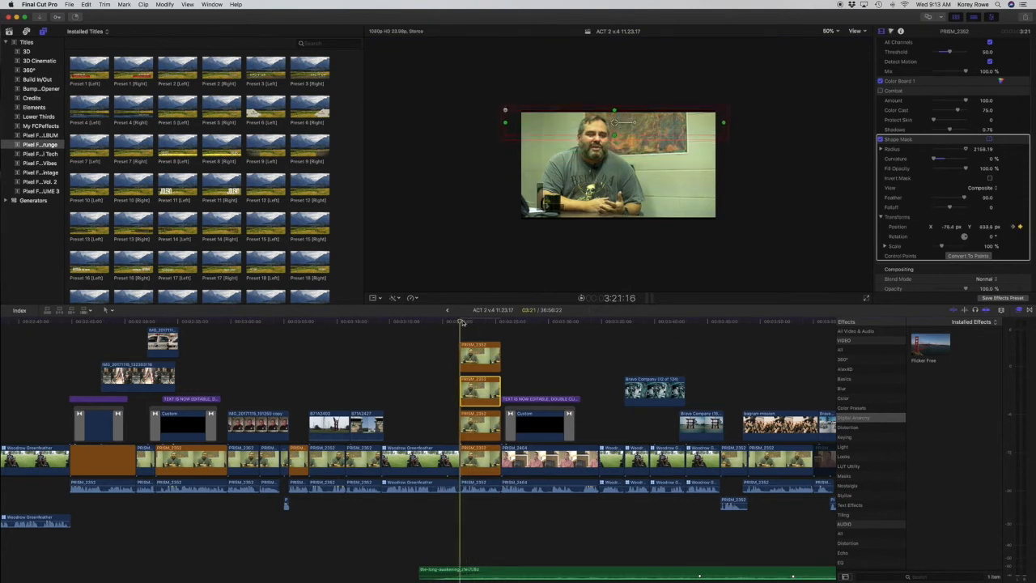
click(1025, 229)
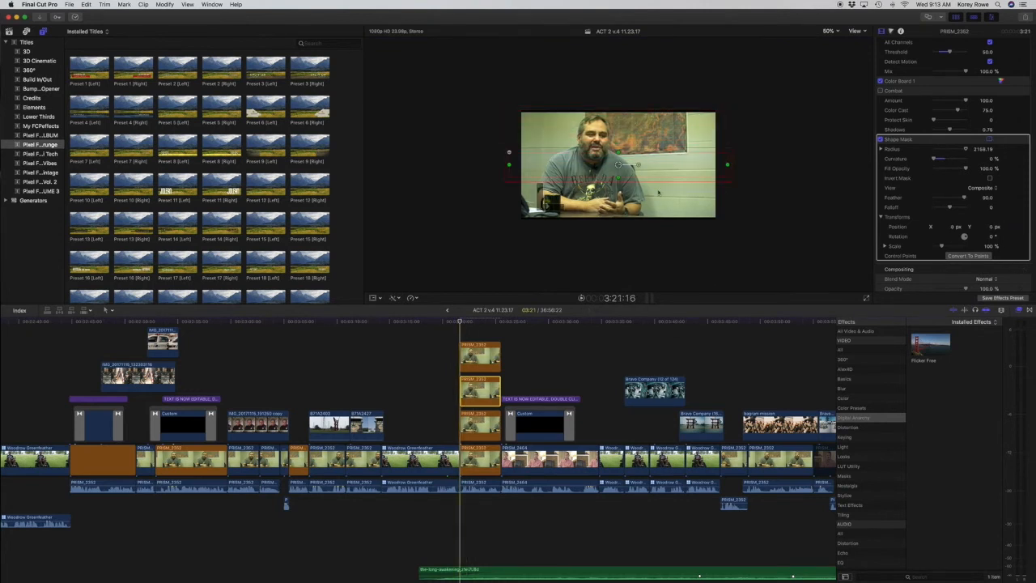
Keyframe the middle copy's mask position at about X -11.4, Y 822.8 px at 3:21:16 and about X -8, Y 1359 px at 3:25:12
drag(620, 166, 619, 124)
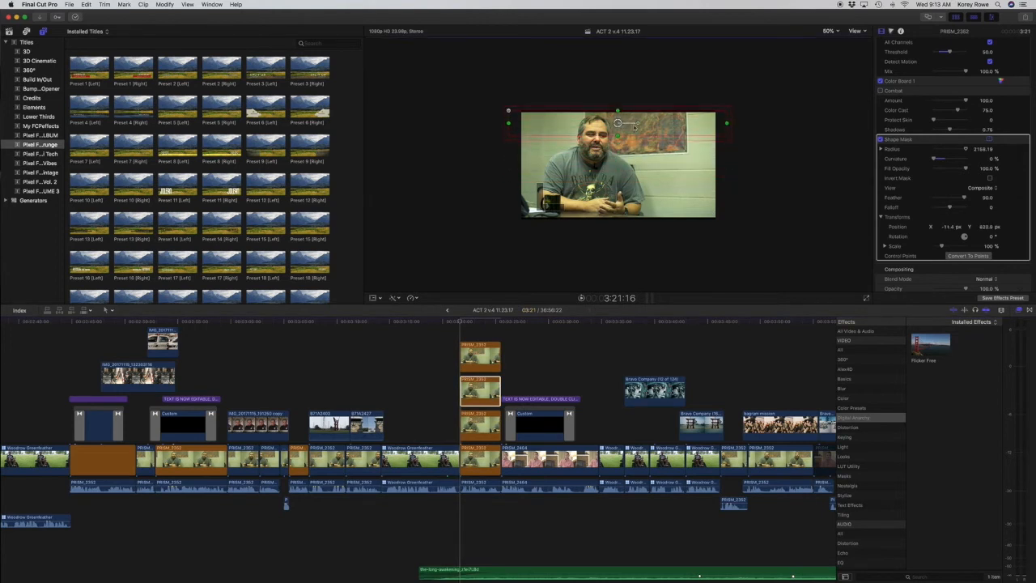
click(1019, 228)
drag(460, 322, 498, 324)
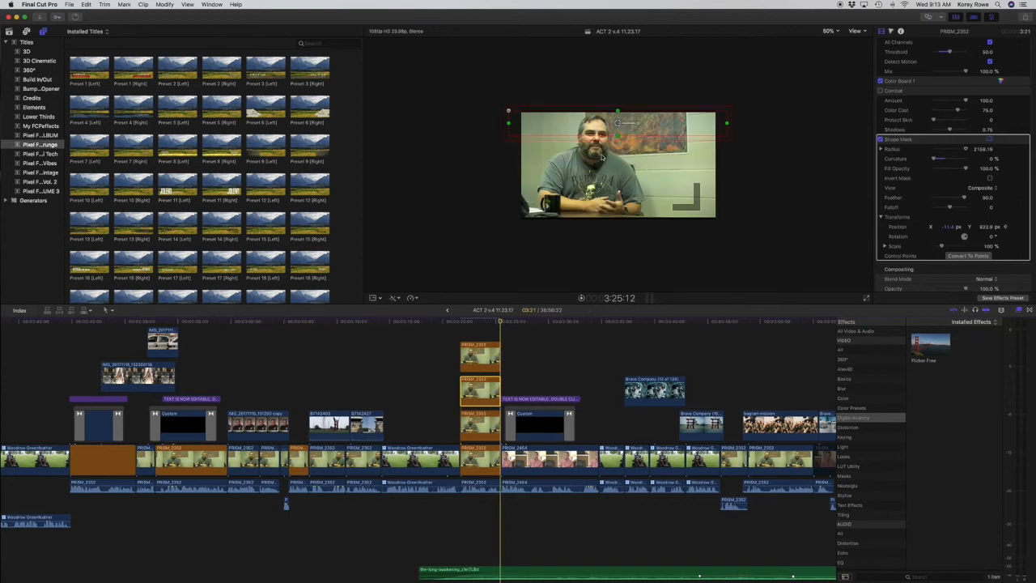
drag(618, 123, 618, 95)
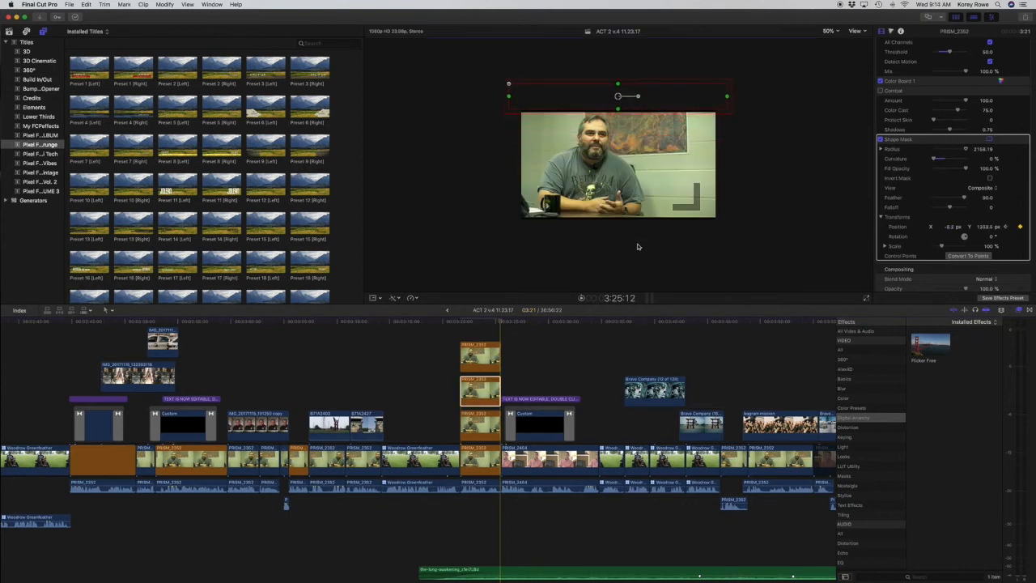
Fit the picture to the viewer and play the stacked interview clips from 3:21:16 to check the flicker
click(469, 325)
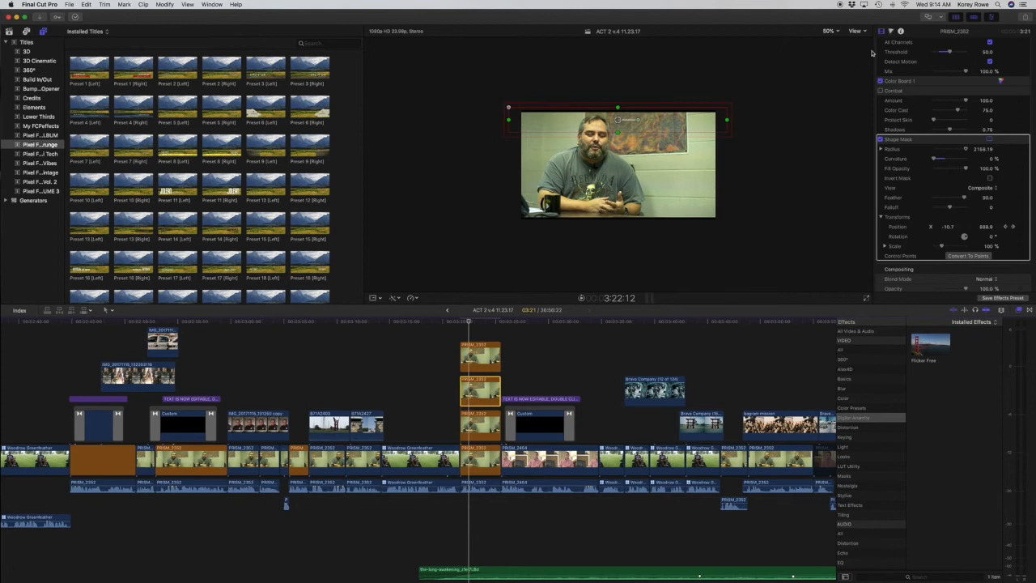
click(839, 34)
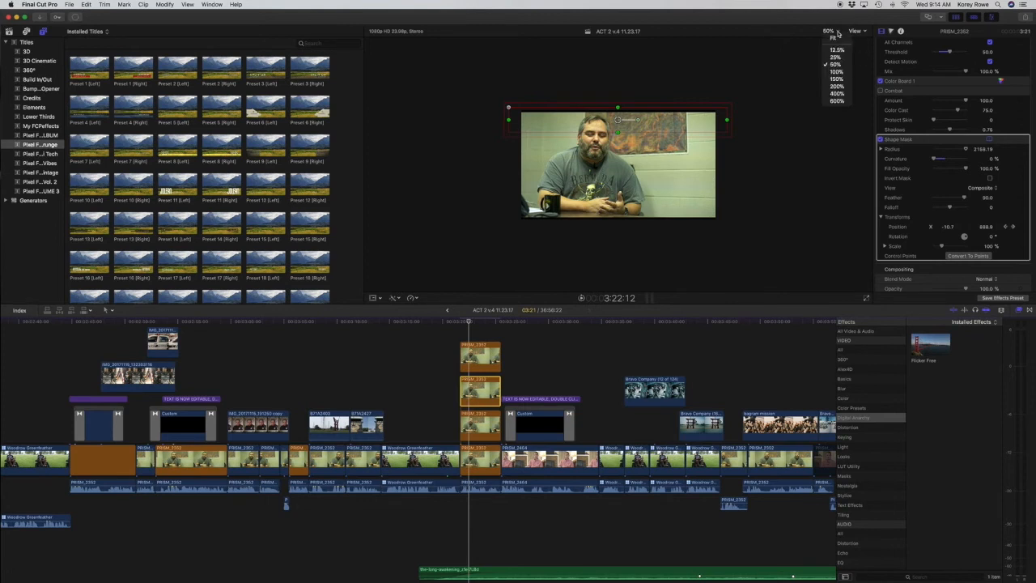
click(842, 78)
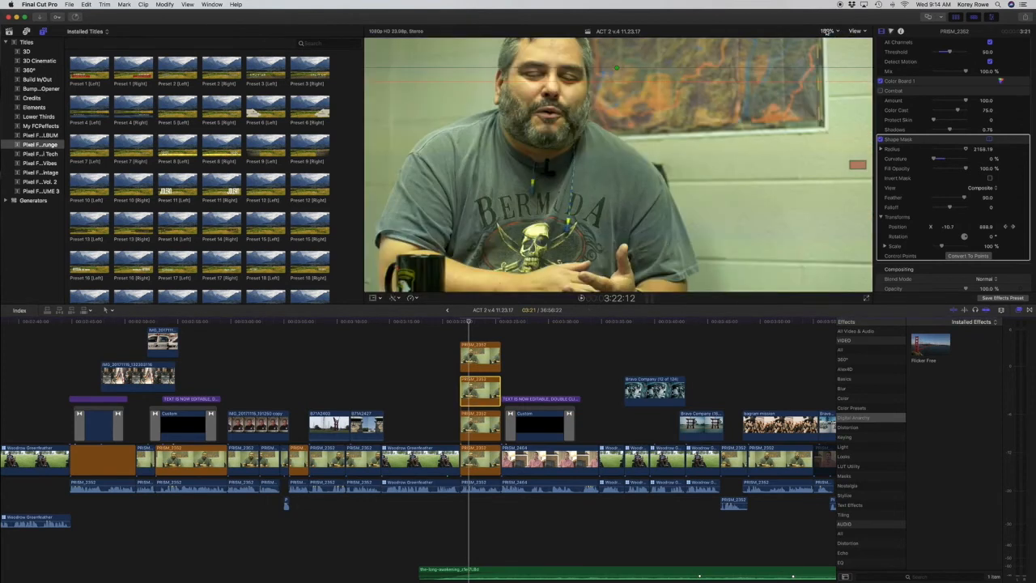
click(838, 34)
click(836, 41)
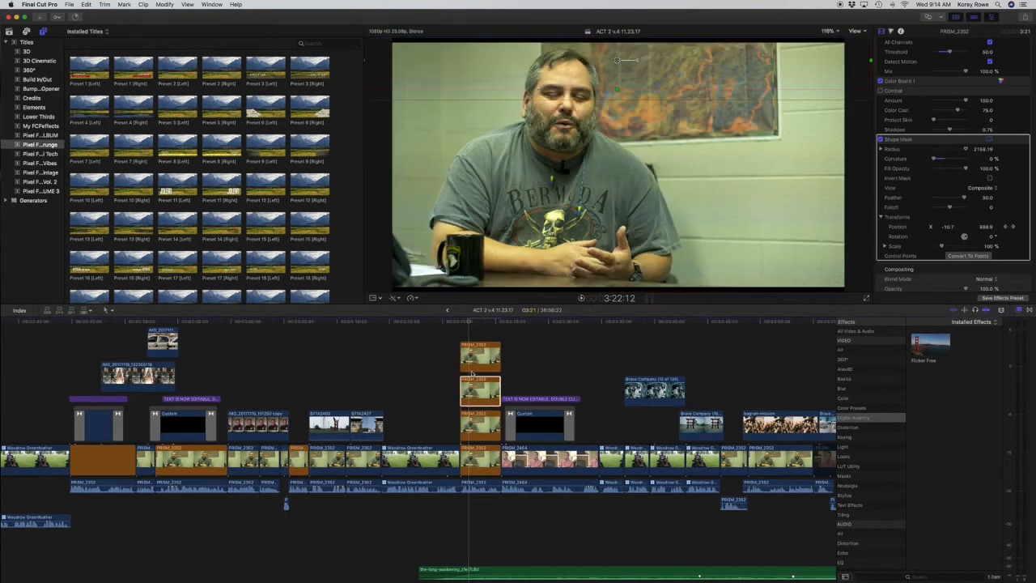
click(459, 332)
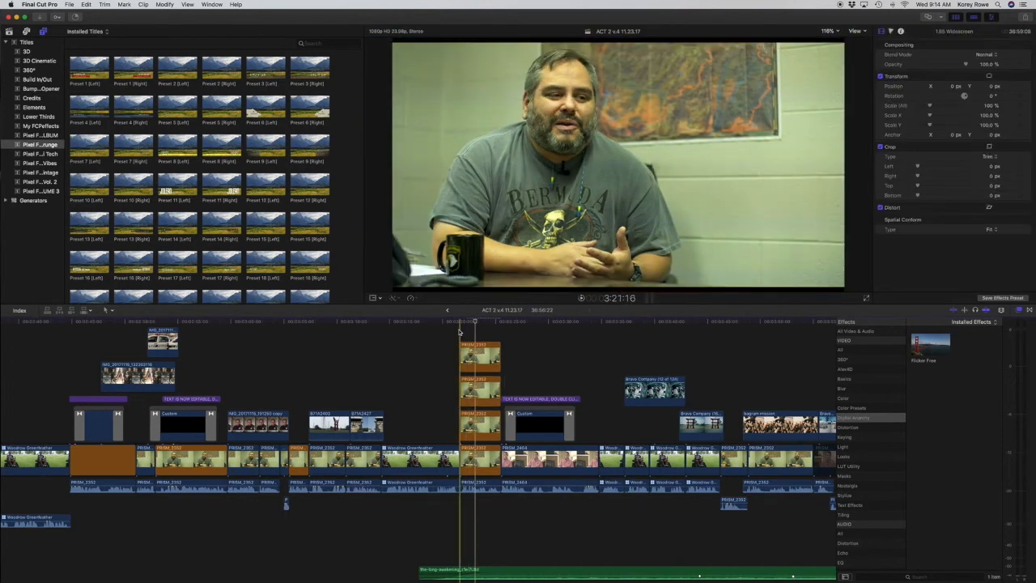
key(space)
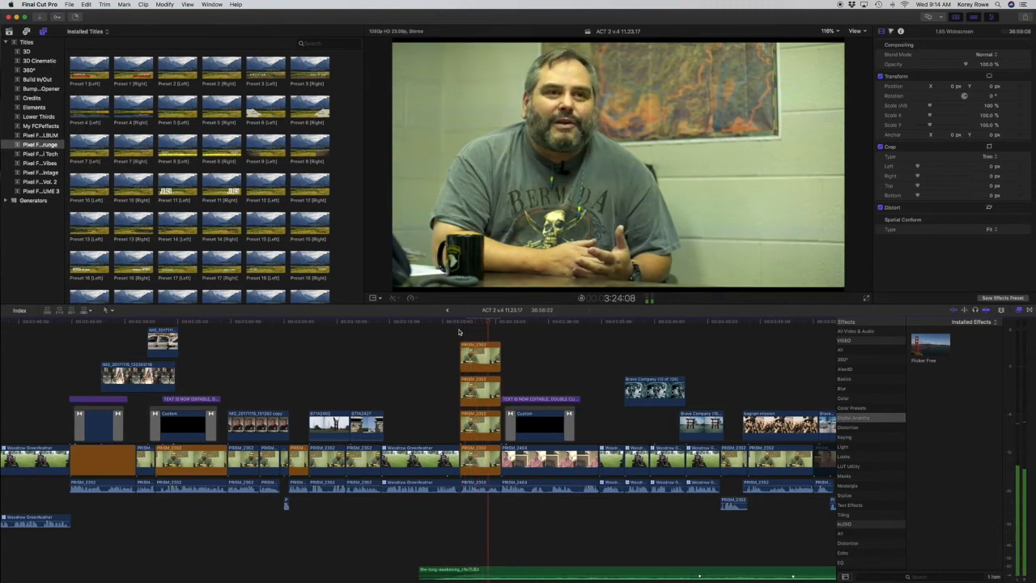
key(space)
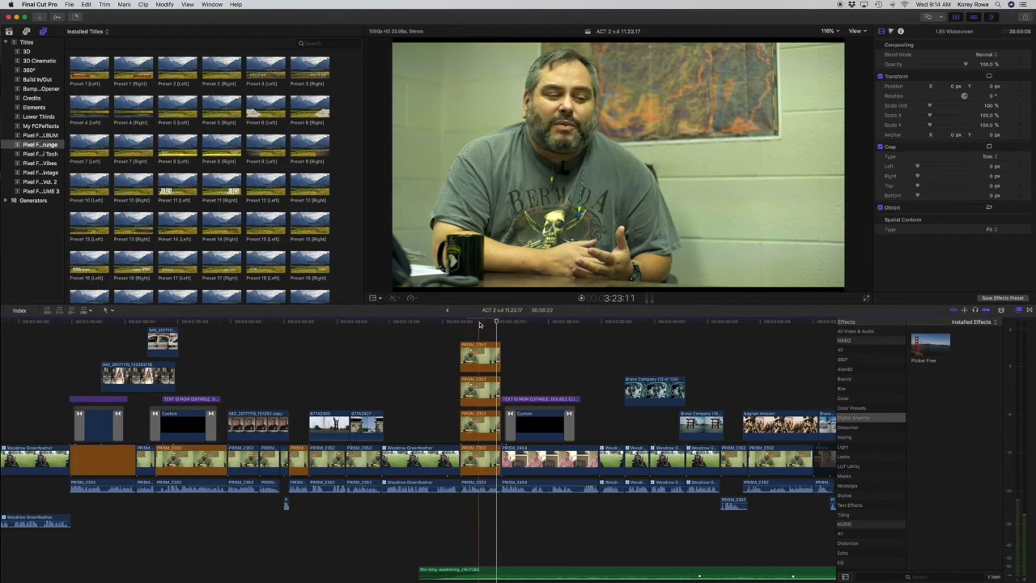
Select the three masked copies, extend the selection to all four stacked interview clips, and return to their middle
drag(480, 328, 483, 429)
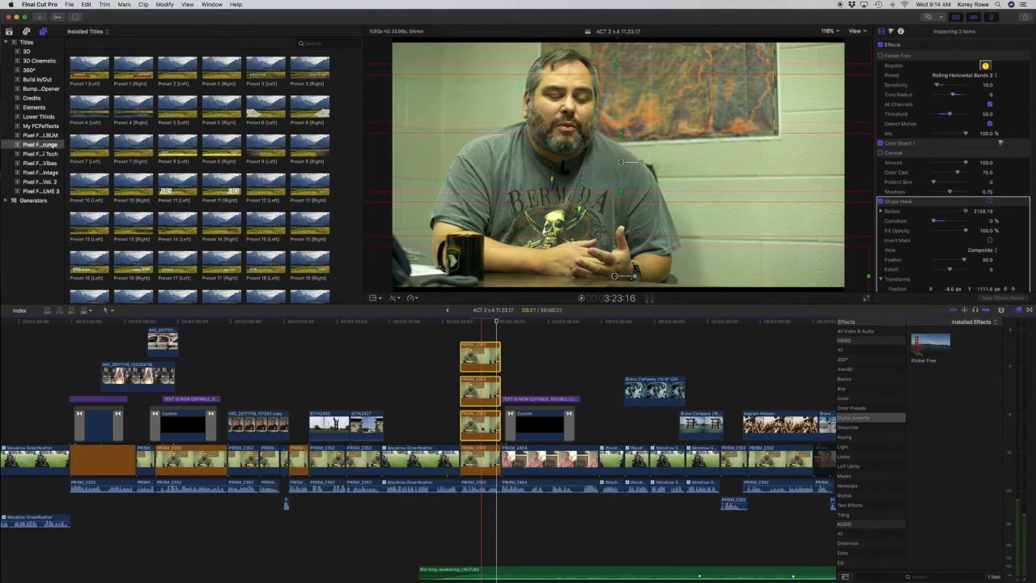
click(477, 332)
drag(478, 332, 483, 469)
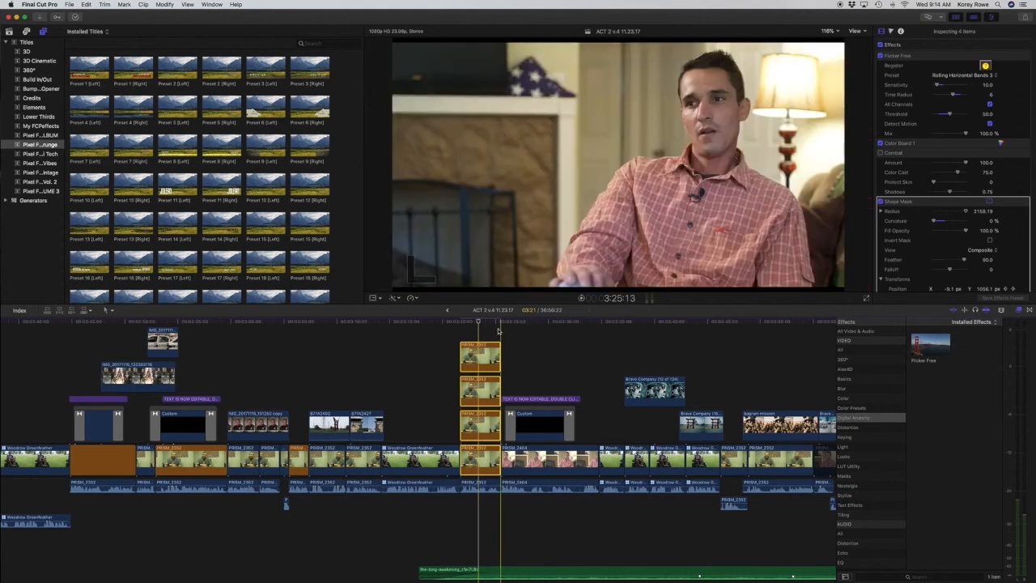
click(481, 323)
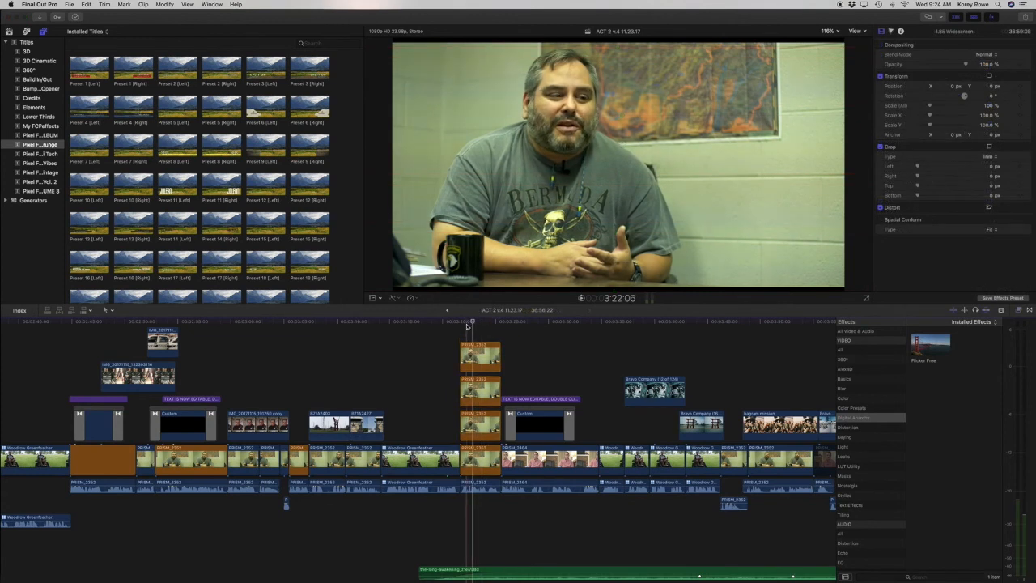
Play the stacked interview clips again from 3:21:16 to check playback for remaining flicker bands
click(460, 323)
scroll(463, 324, left, 1)
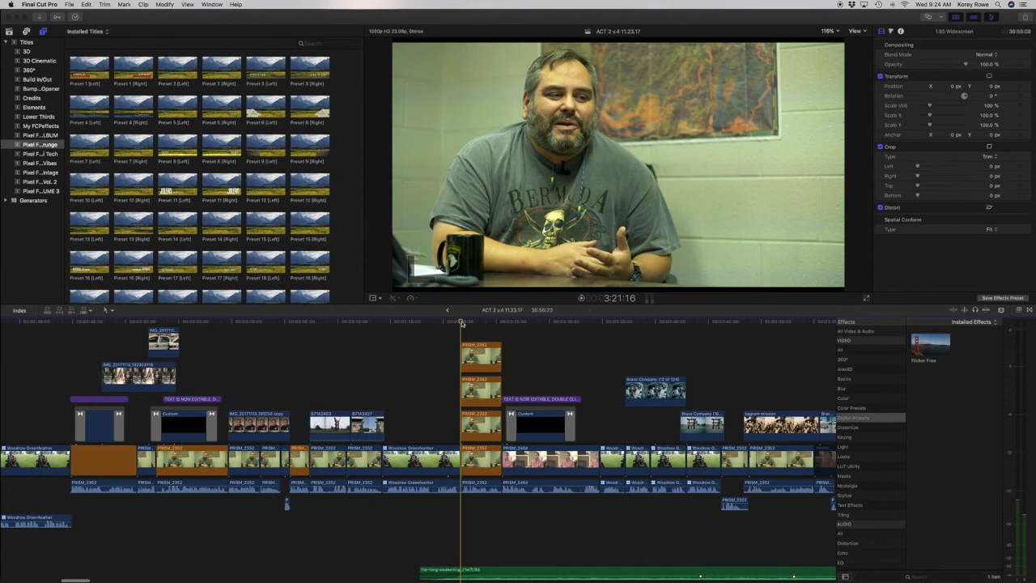
key(space)
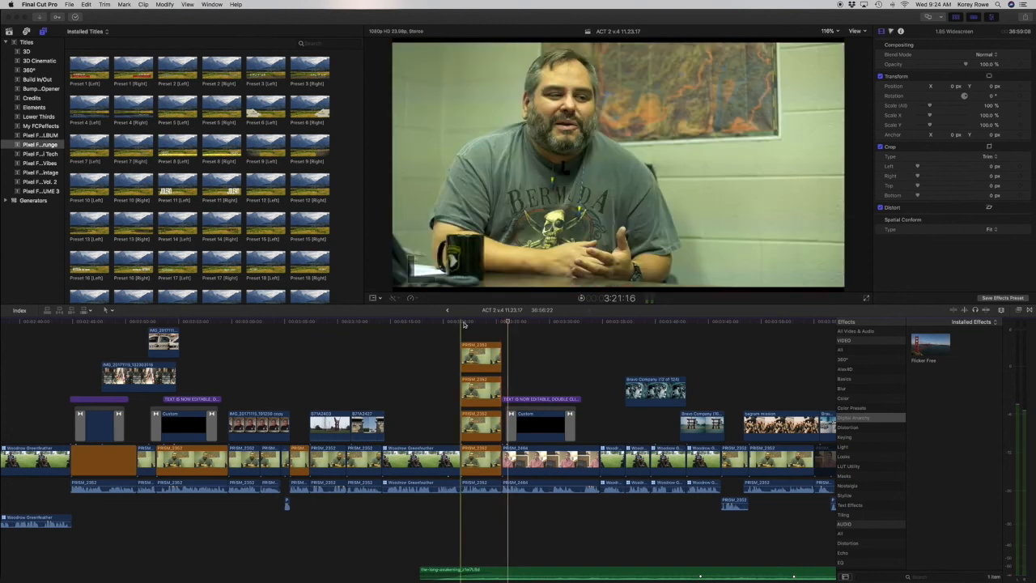
click(464, 324)
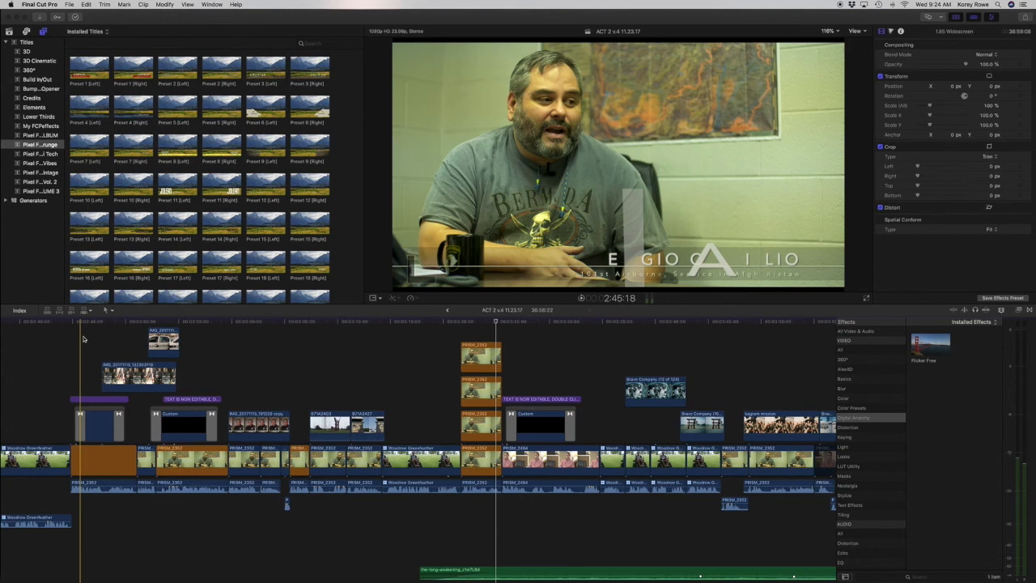
Play the earlier interview clip from 2:45:18 for comparison and return to the stacked clips at 3:22:03
key(space)
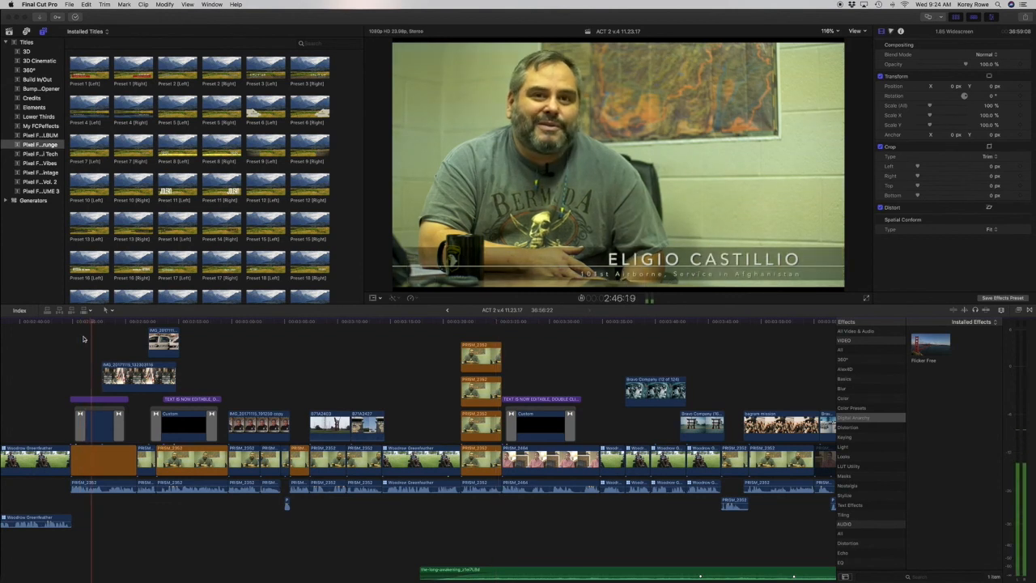
key(space)
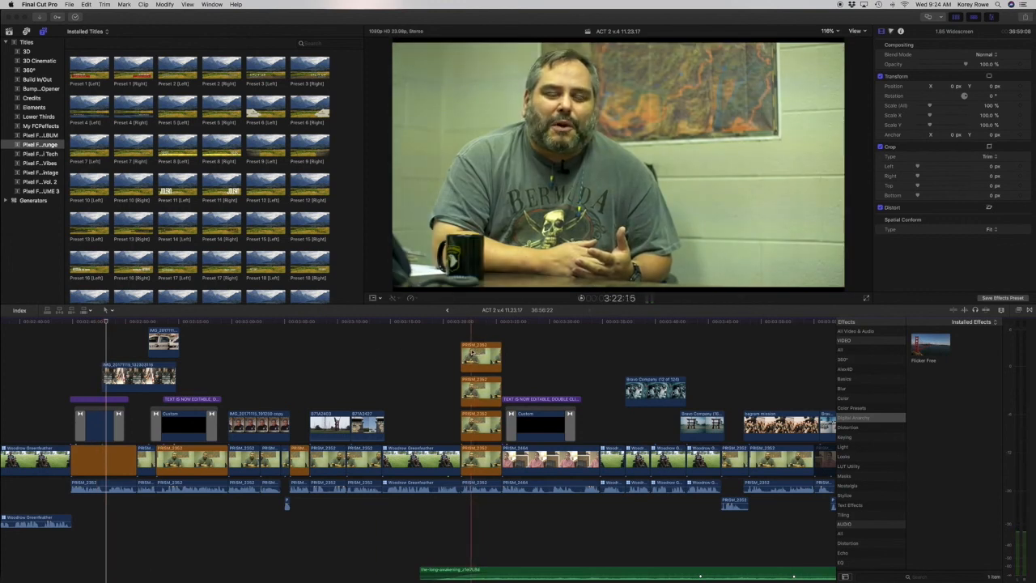
click(466, 324)
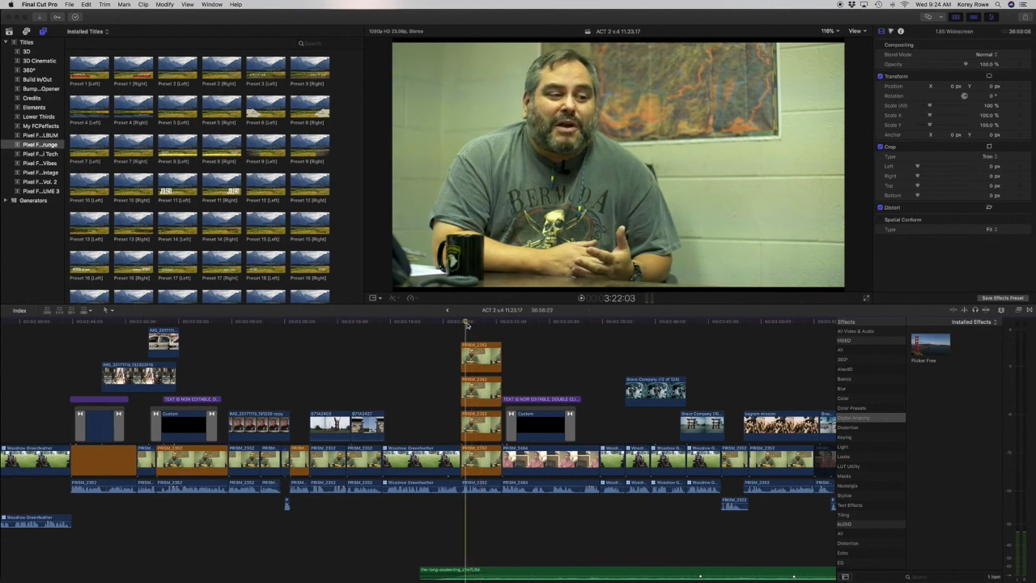